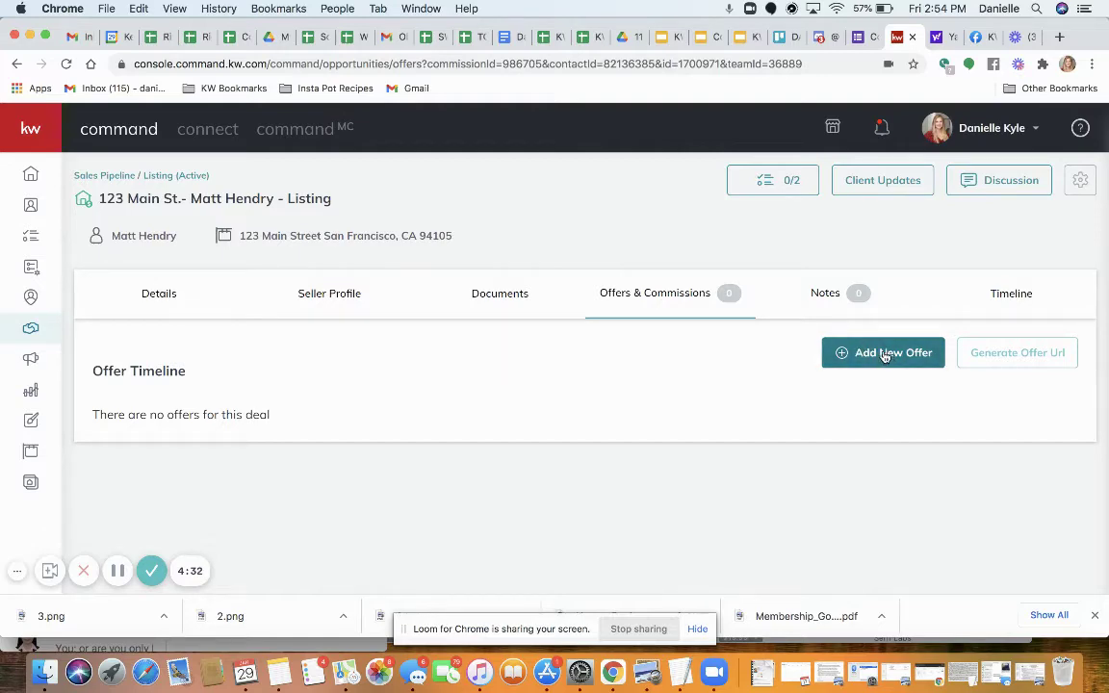
Create a new offer on the listing named 'Offer #1'
click(862, 353)
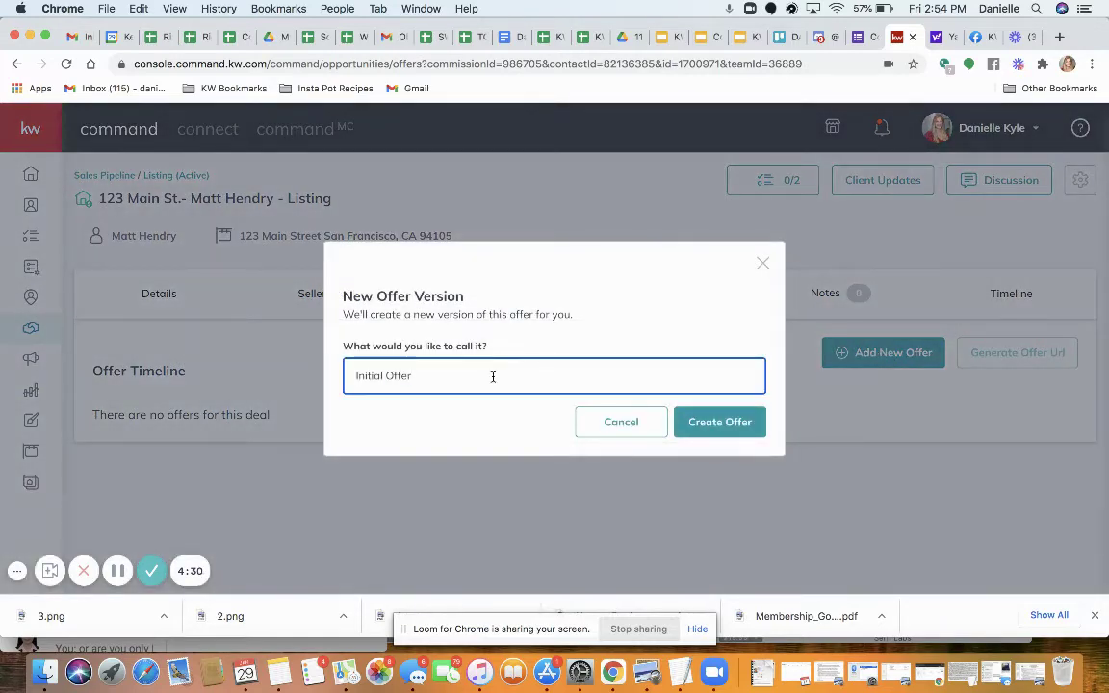
triple_click(493, 376)
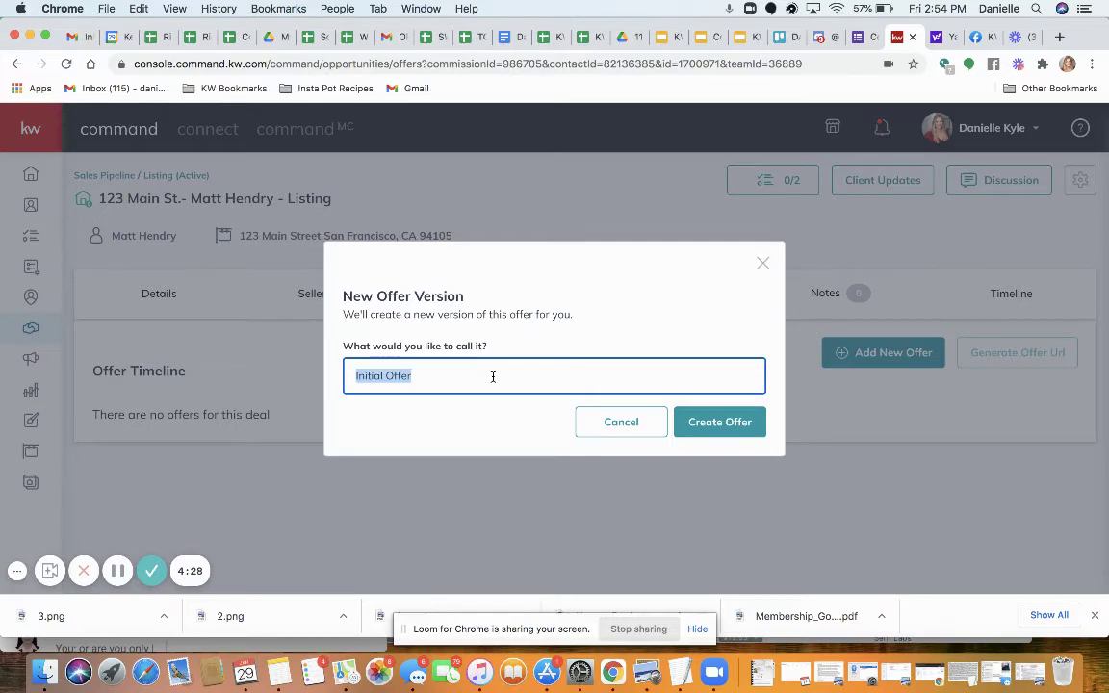
text(Off)
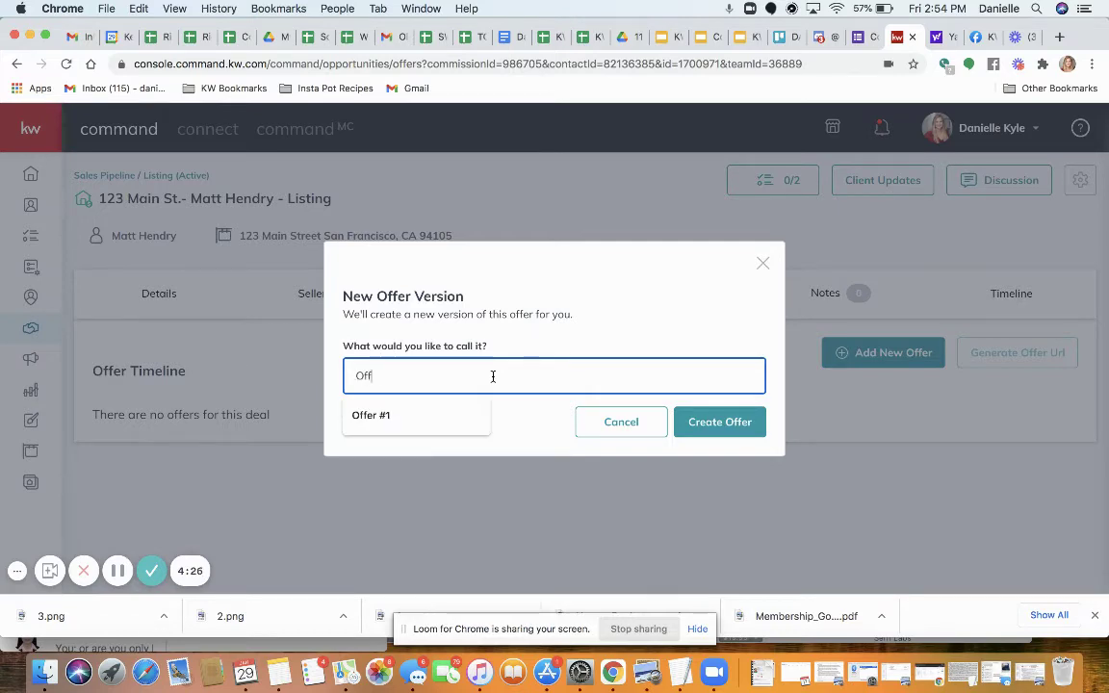
text(er #1)
click(433, 415)
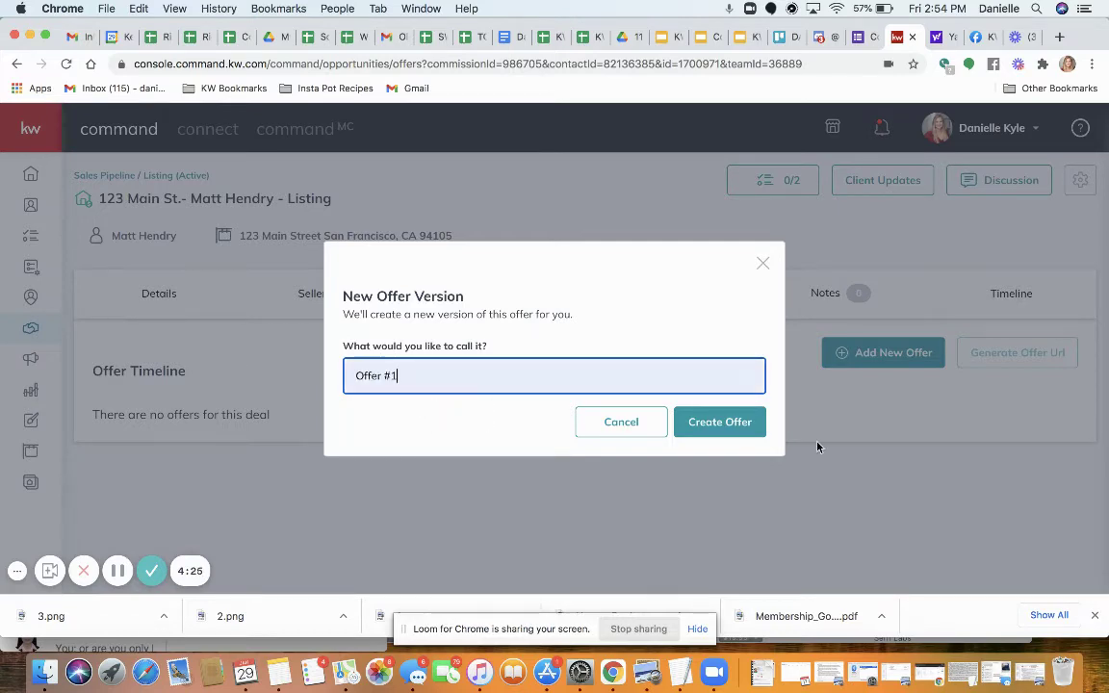
click(703, 425)
Set the offer date to 1/14/2021 and the close date to 2/15/2021
scroll(291, 520, down, 2)
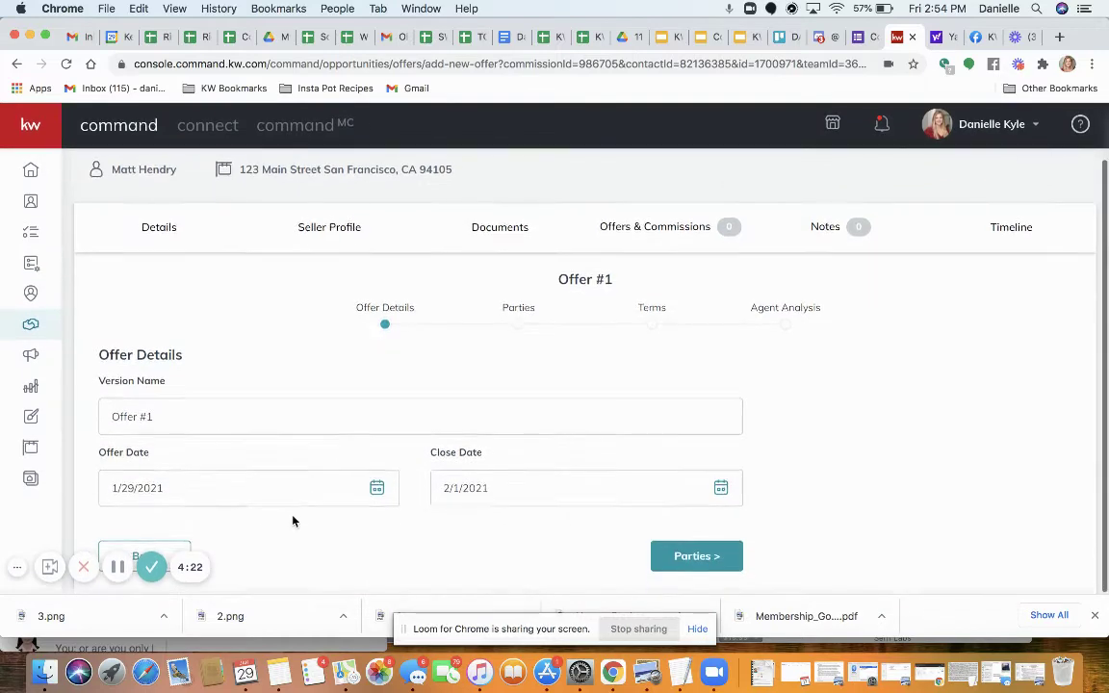
click(374, 489)
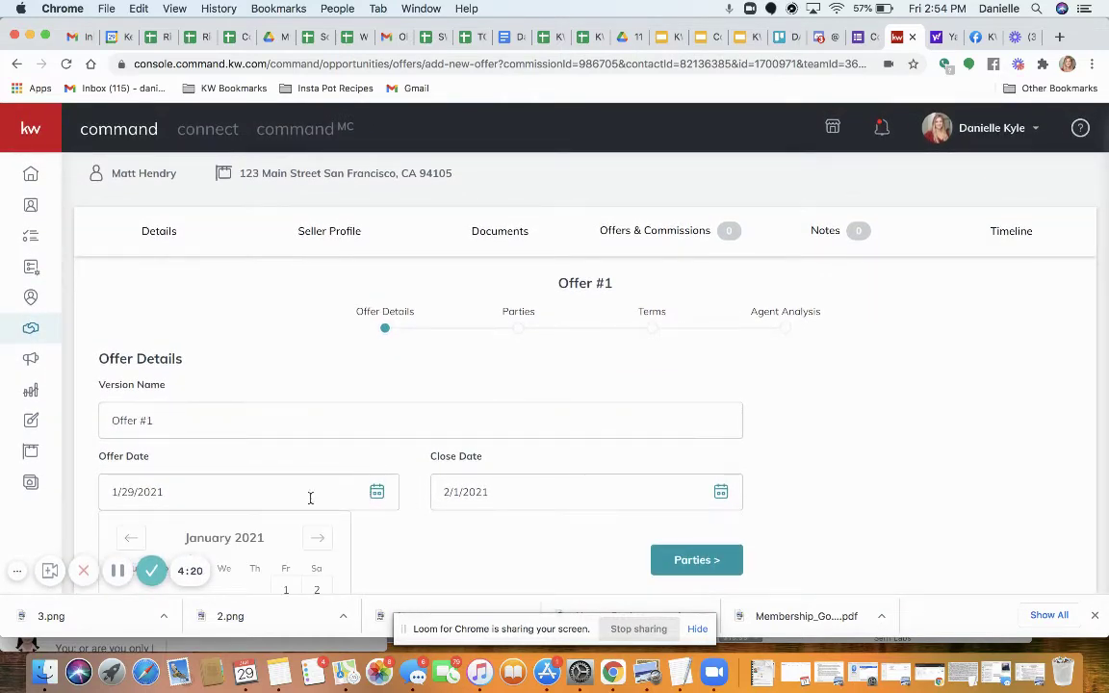
scroll(289, 510, down, 2)
scroll(278, 518, down, 1)
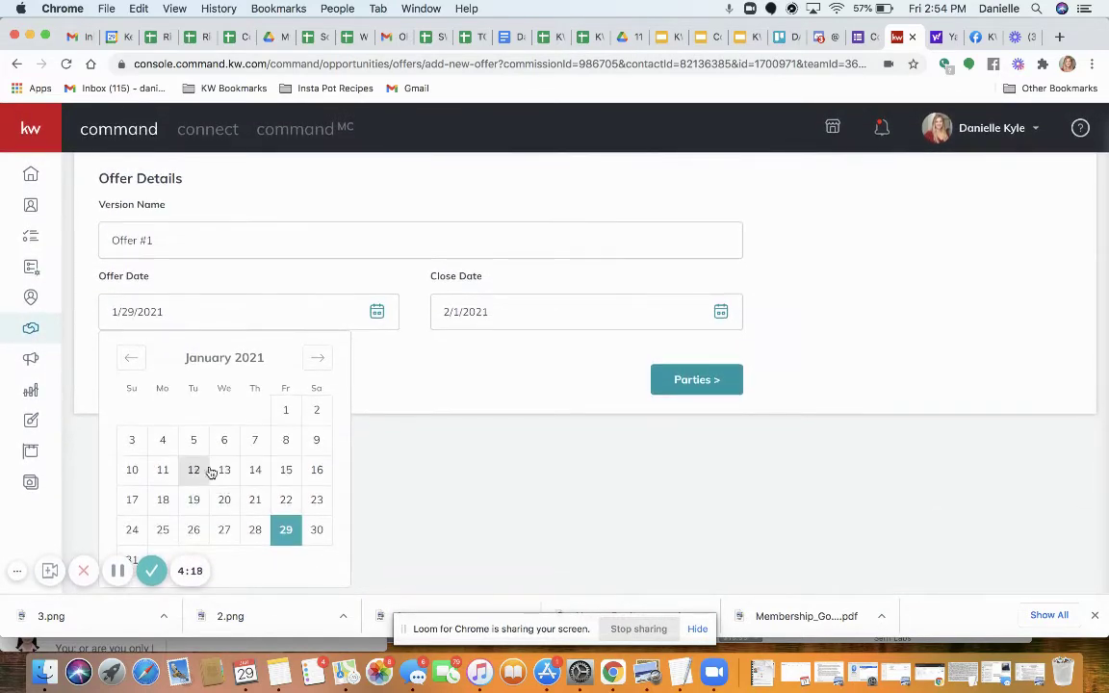
click(256, 470)
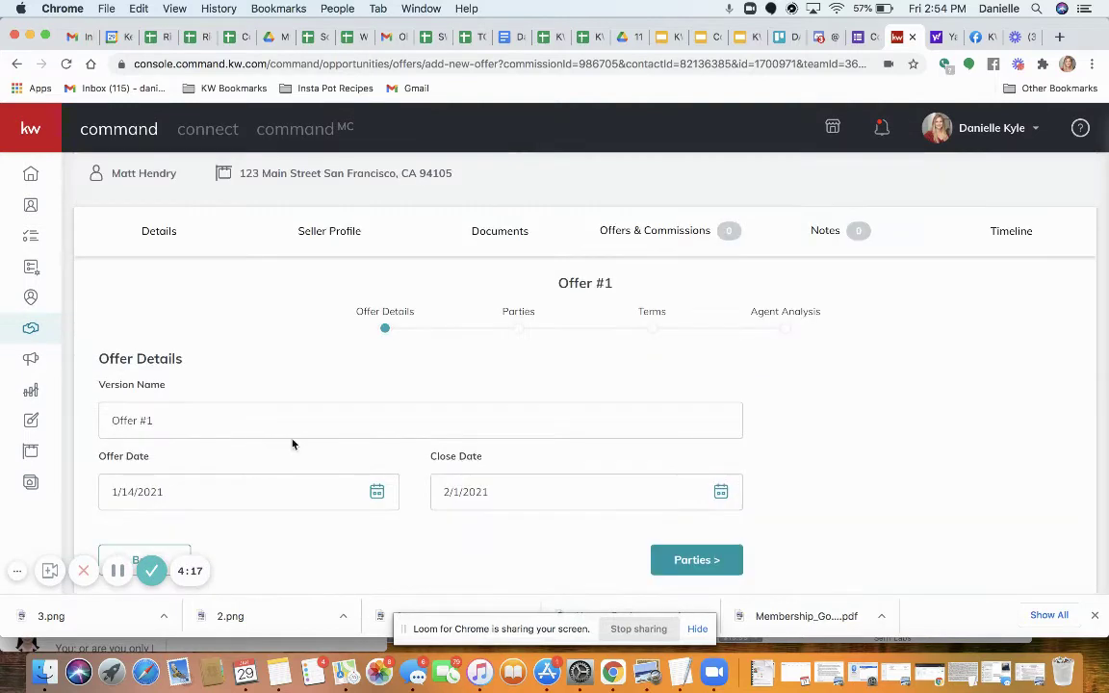
click(717, 491)
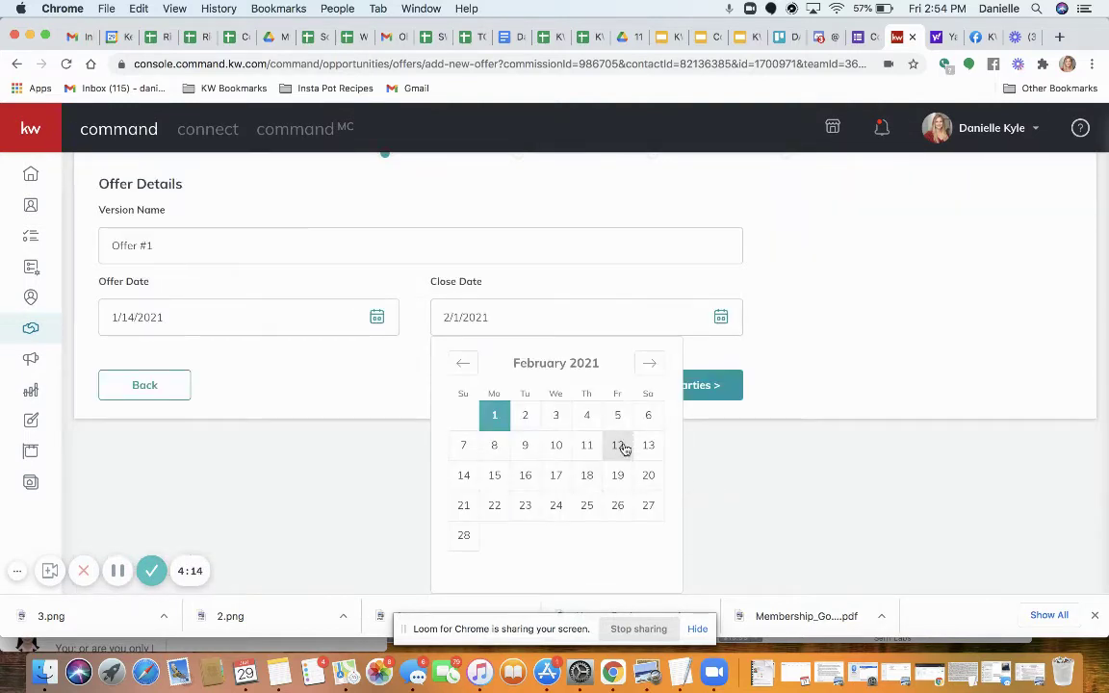
click(493, 475)
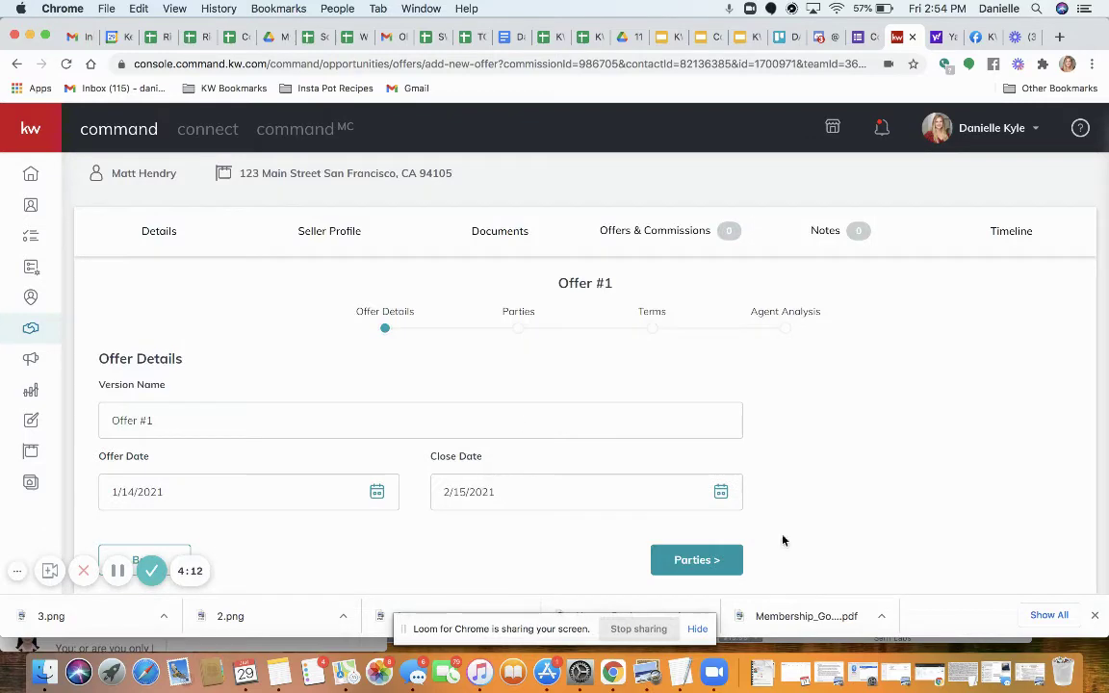
Enter the buyer's name on the offer's Parties step
click(683, 569)
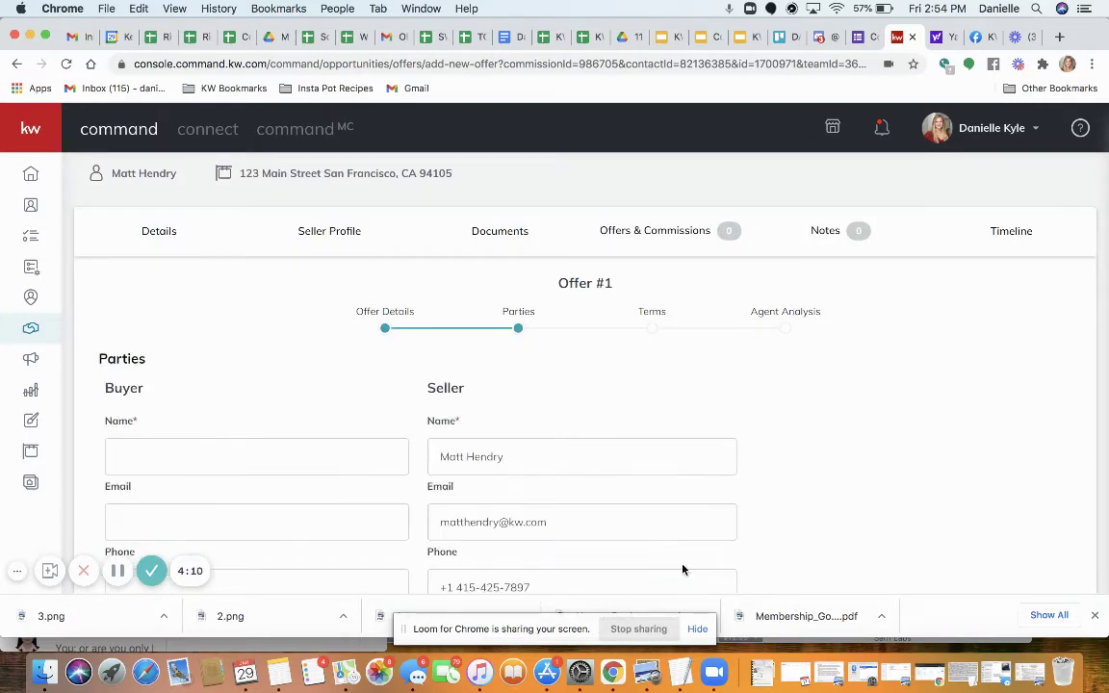
scroll(657, 403, down, 3)
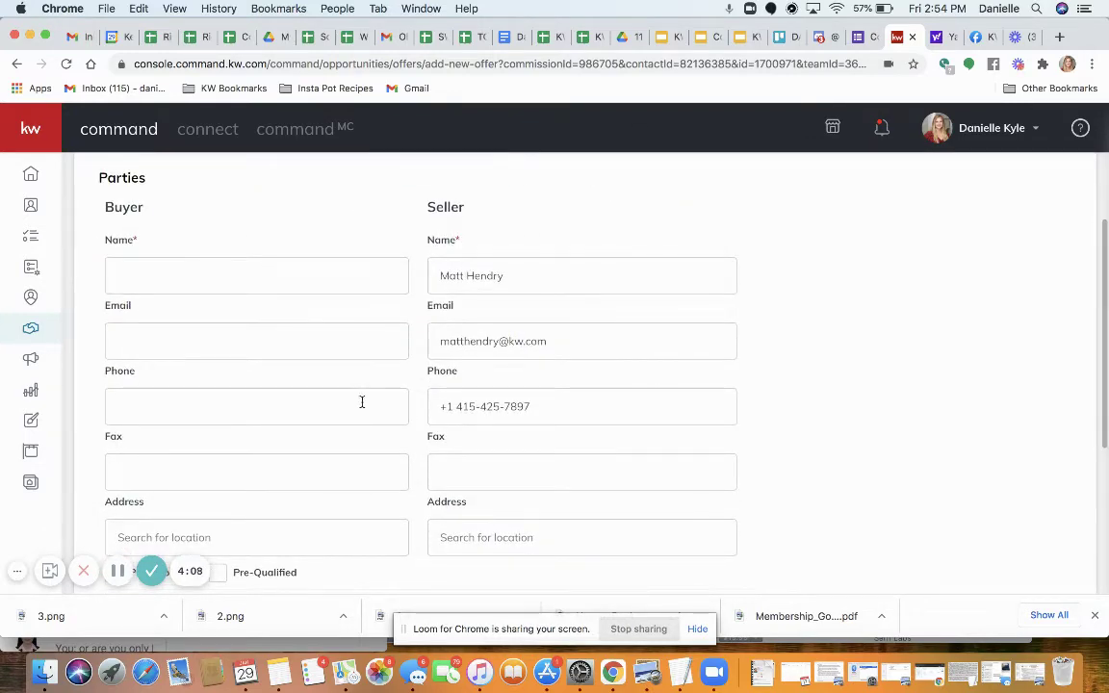
scroll(360, 403, down, 1)
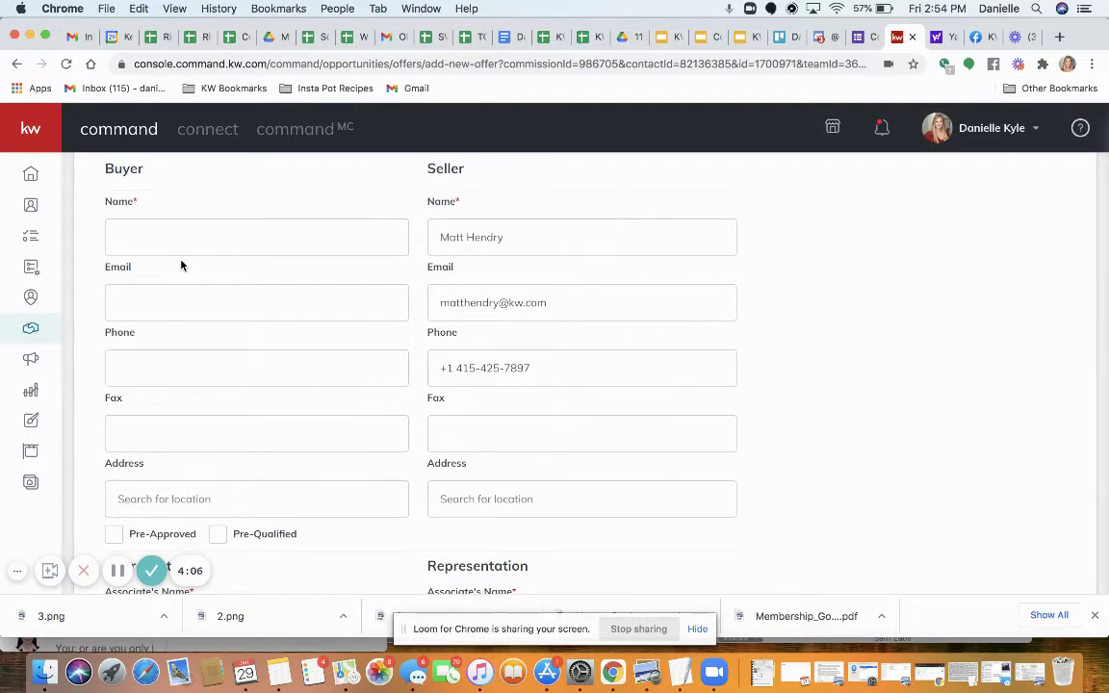
click(132, 241)
click(128, 245)
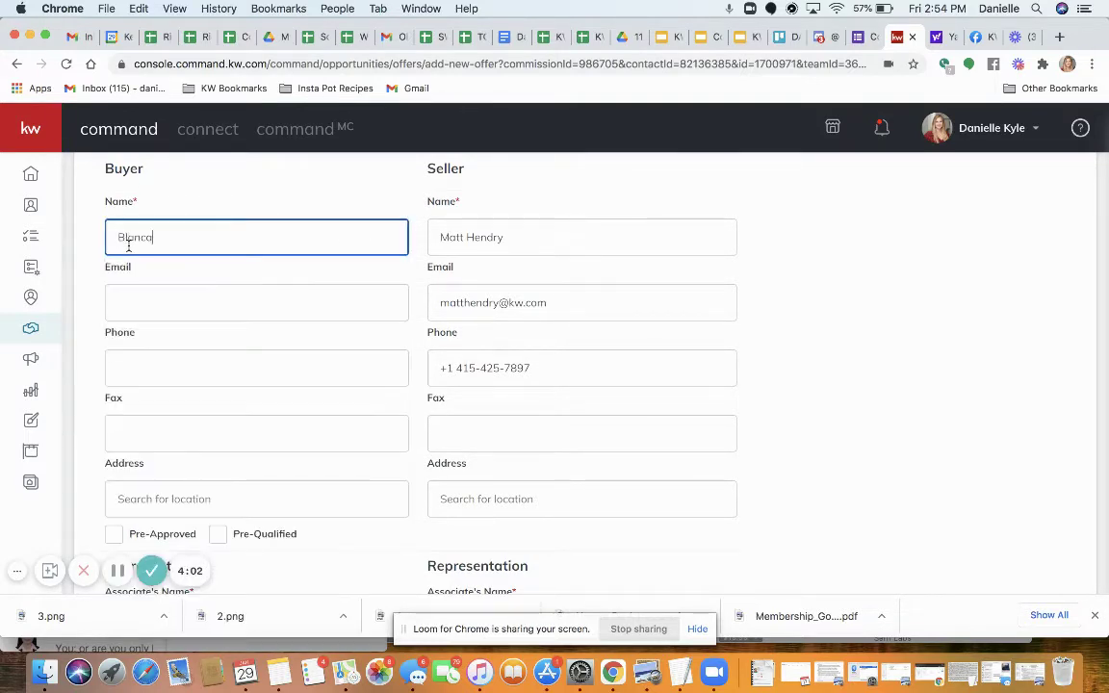
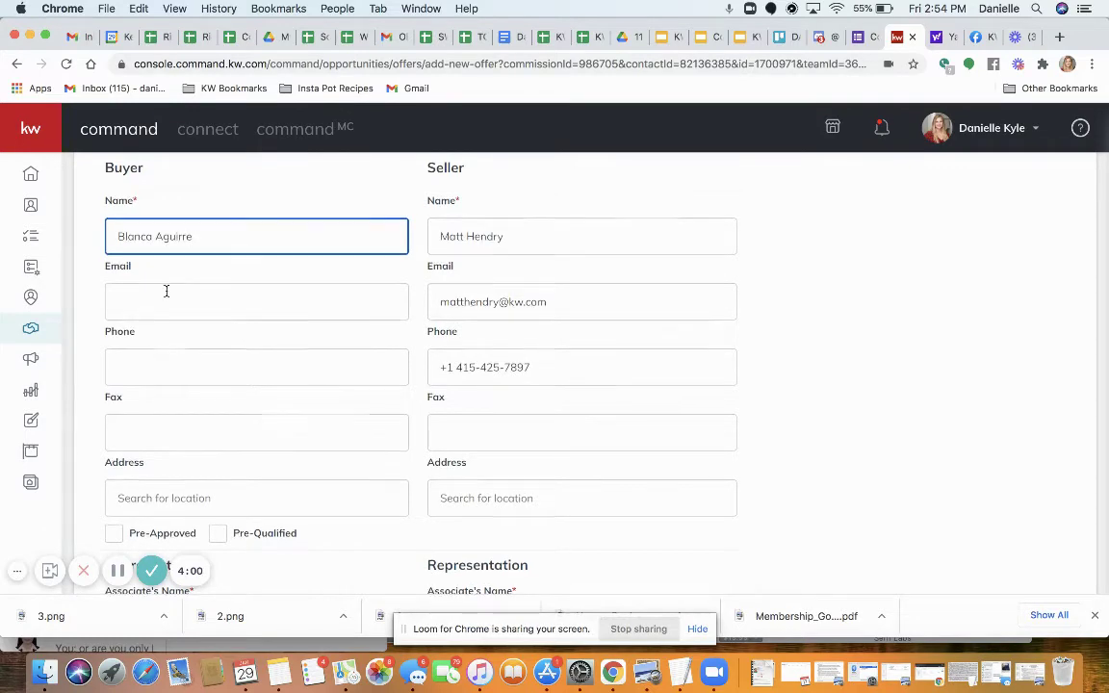
Enter the buyer's representing associate name and mark the buyer as Pre-Qualified
scroll(166, 292, down, 5)
click(163, 435)
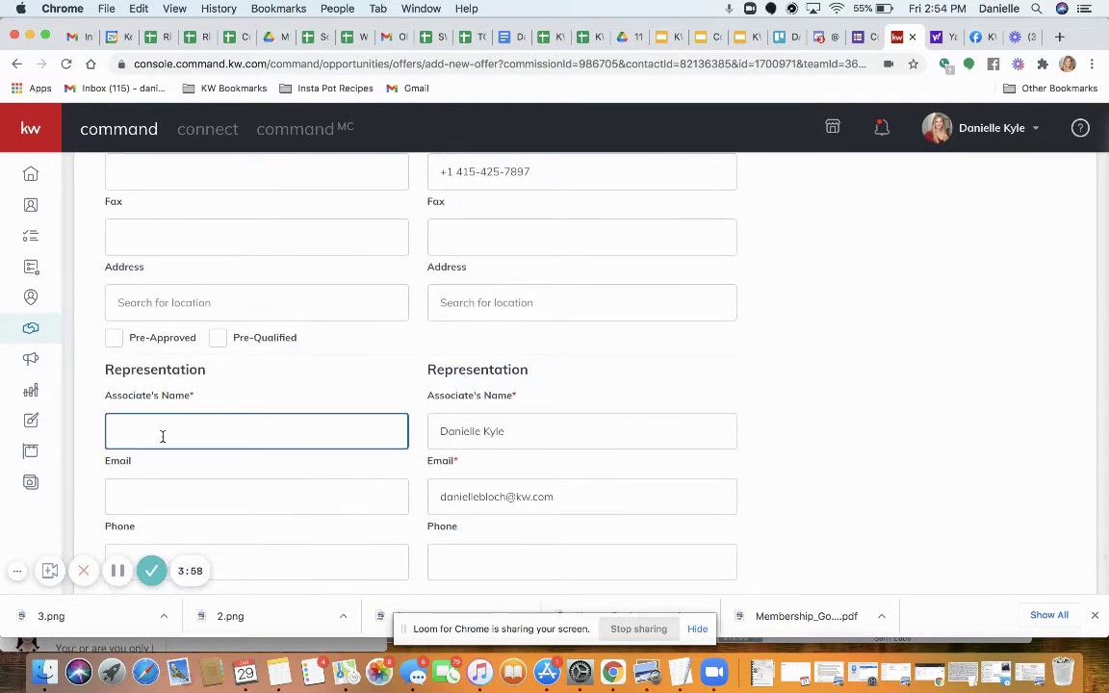
click(222, 338)
scroll(520, 386, down, 2)
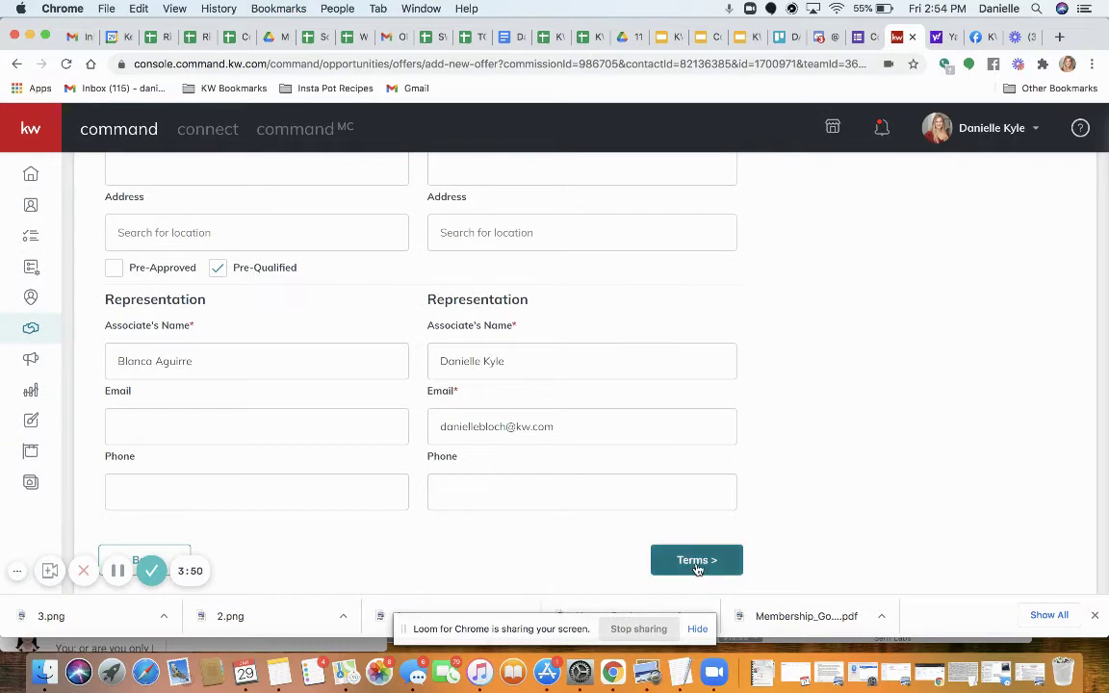
click(697, 562)
Enter 200000 as the cash amount and 800000 as the finance amount
scroll(458, 373, up, 5)
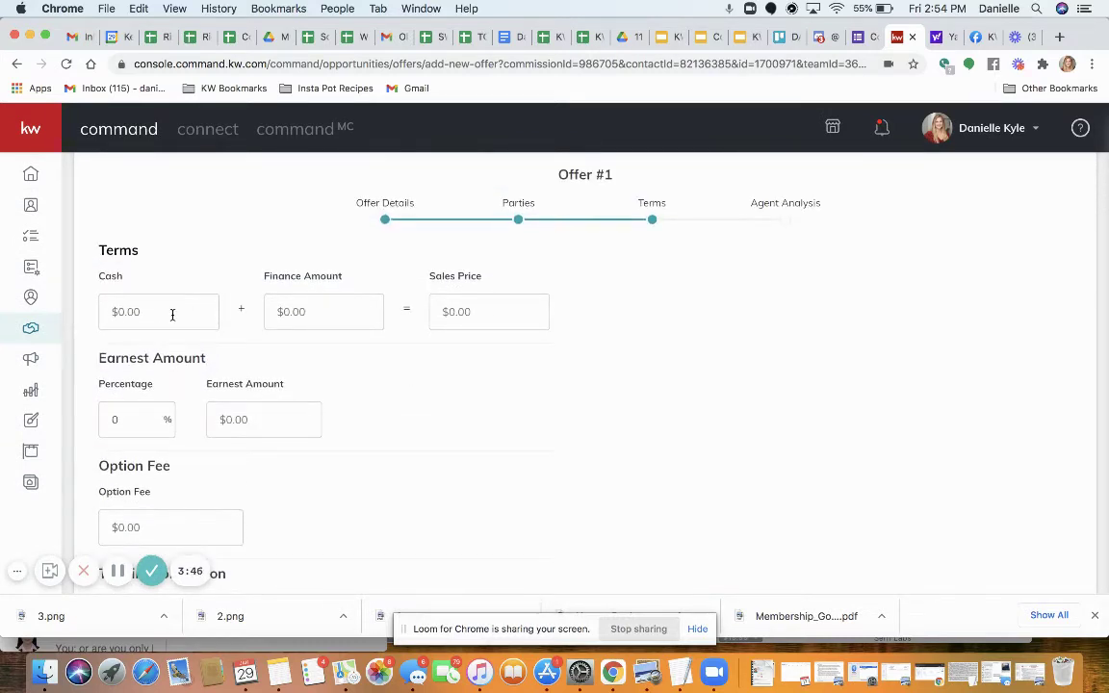
scroll(172, 315, up, 1)
scroll(171, 318, up, 1)
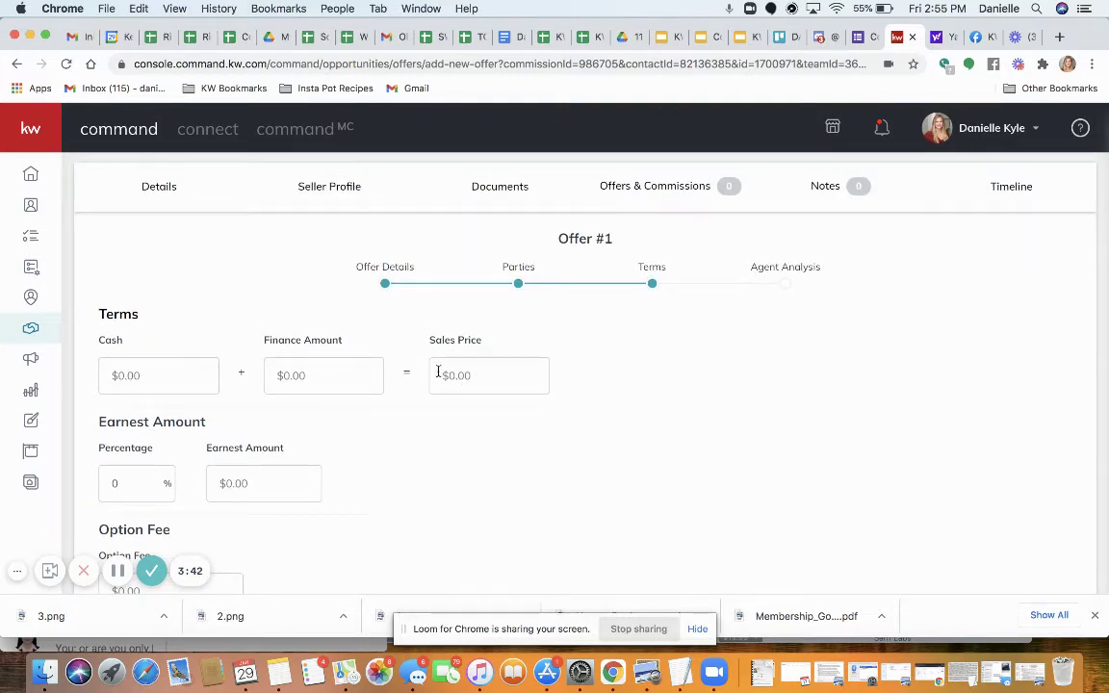
click(127, 377)
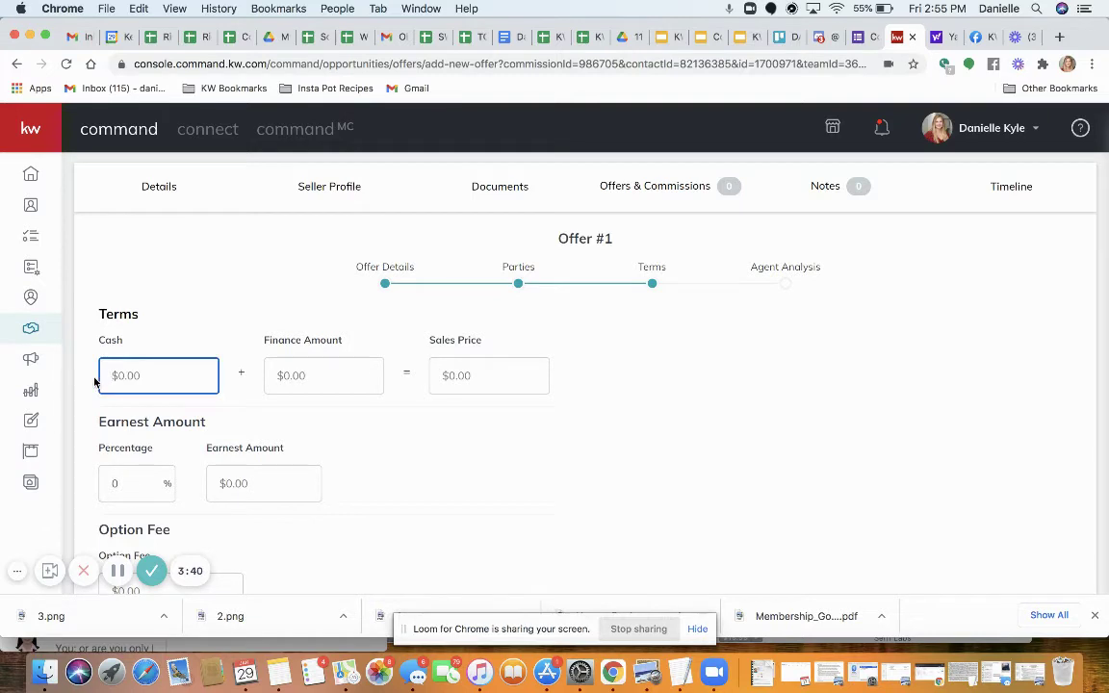
text(2000000)
key(Tab)
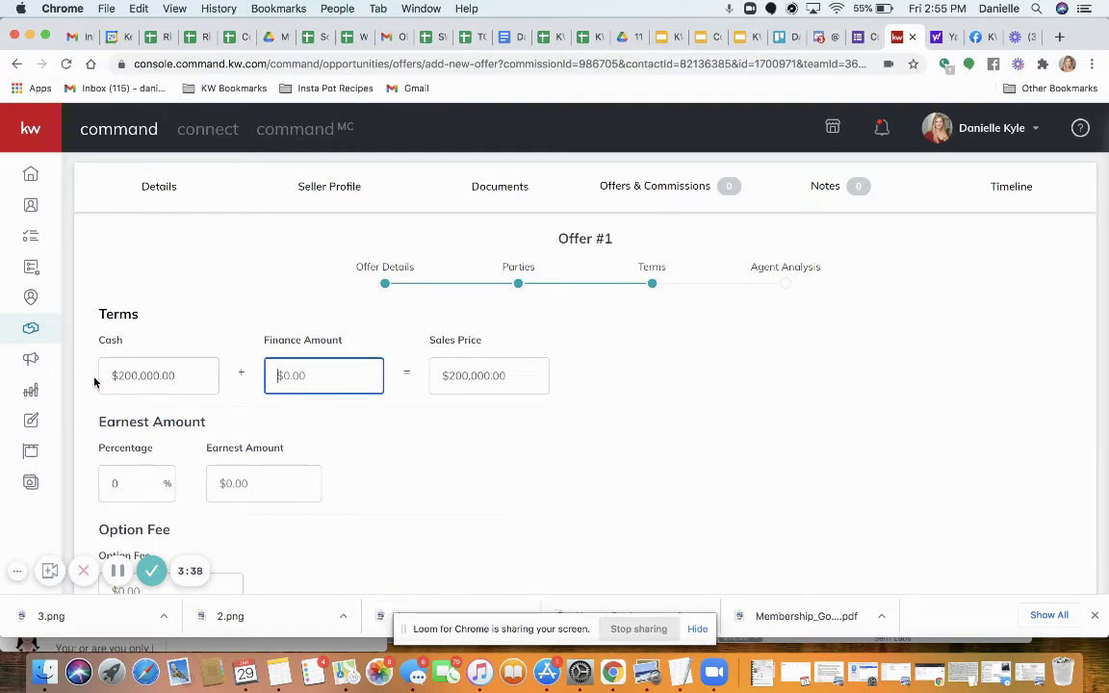
text(1)
key(BackSpace)
text(8000000)
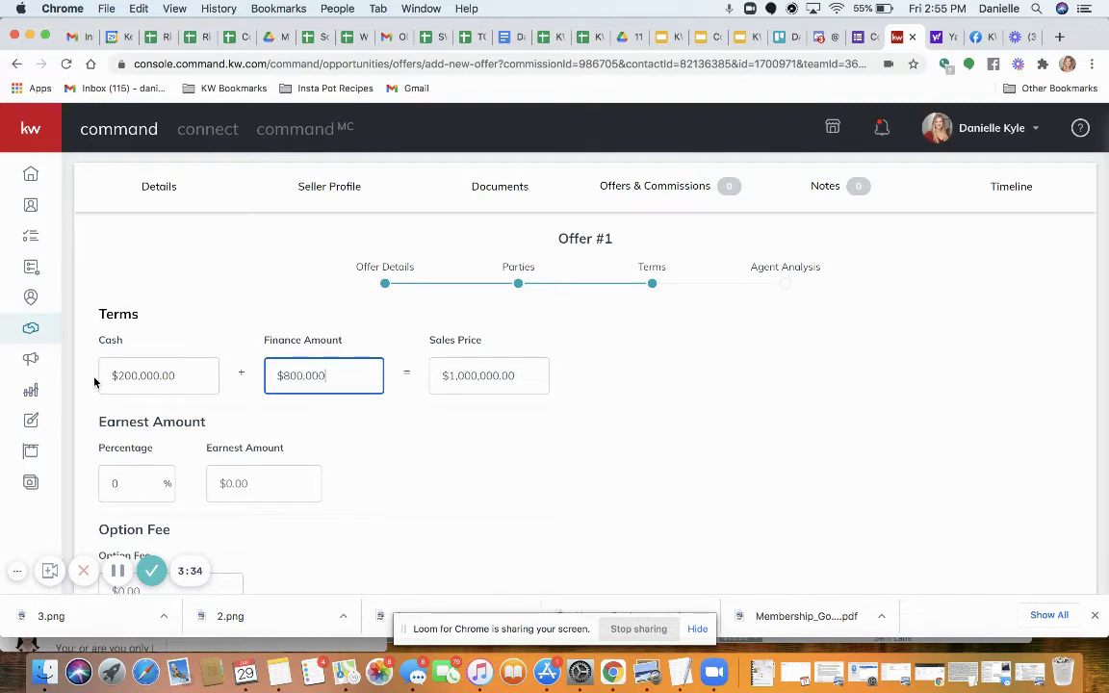
click(266, 437)
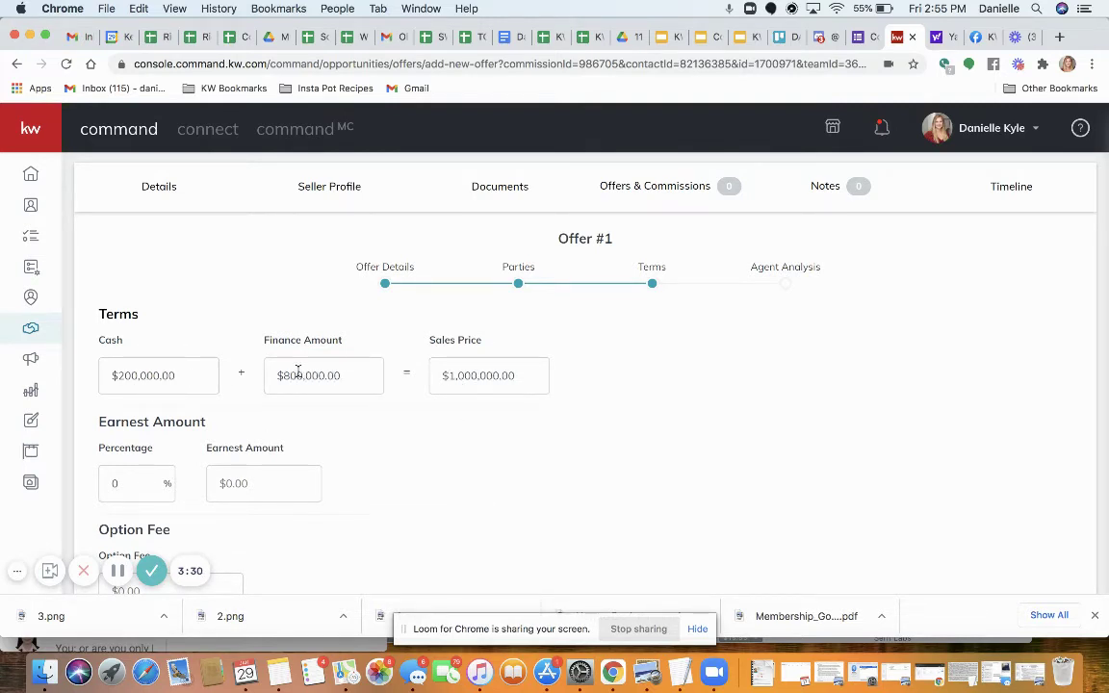
Set the earnest money percentage to 3%
scroll(202, 453, down, 2)
click(105, 418)
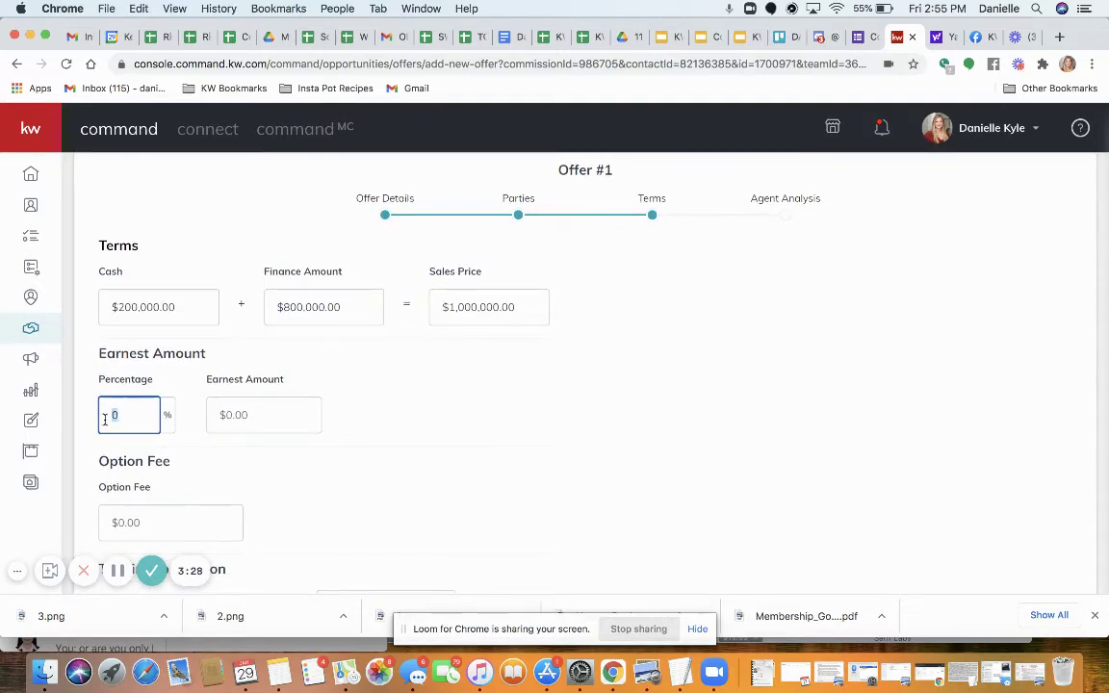
text(3)
scroll(434, 460, down, 4)
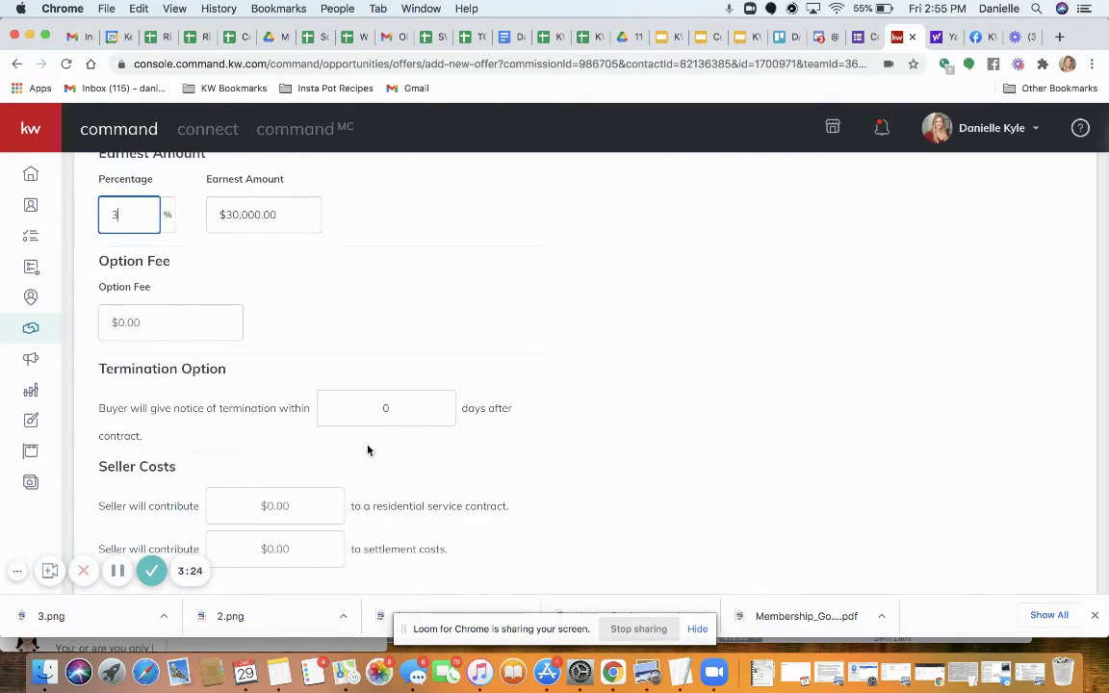
scroll(272, 529, down, 1)
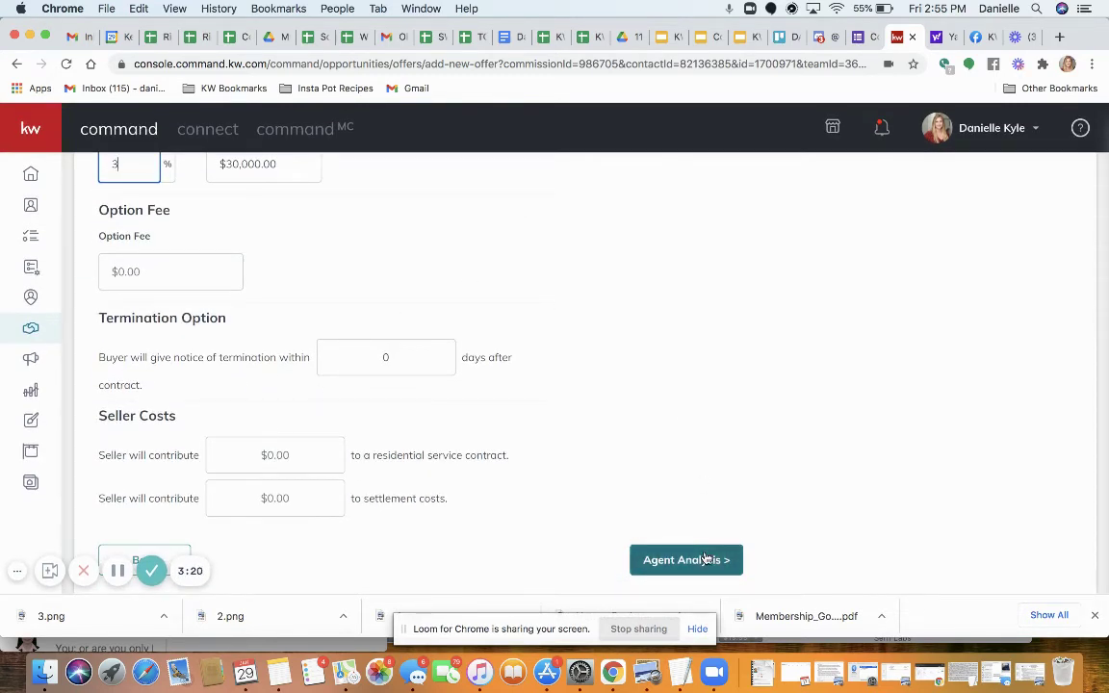
Save Offer #1 for $1,000,000.00 and accept it in the Offer Timeline
click(664, 568)
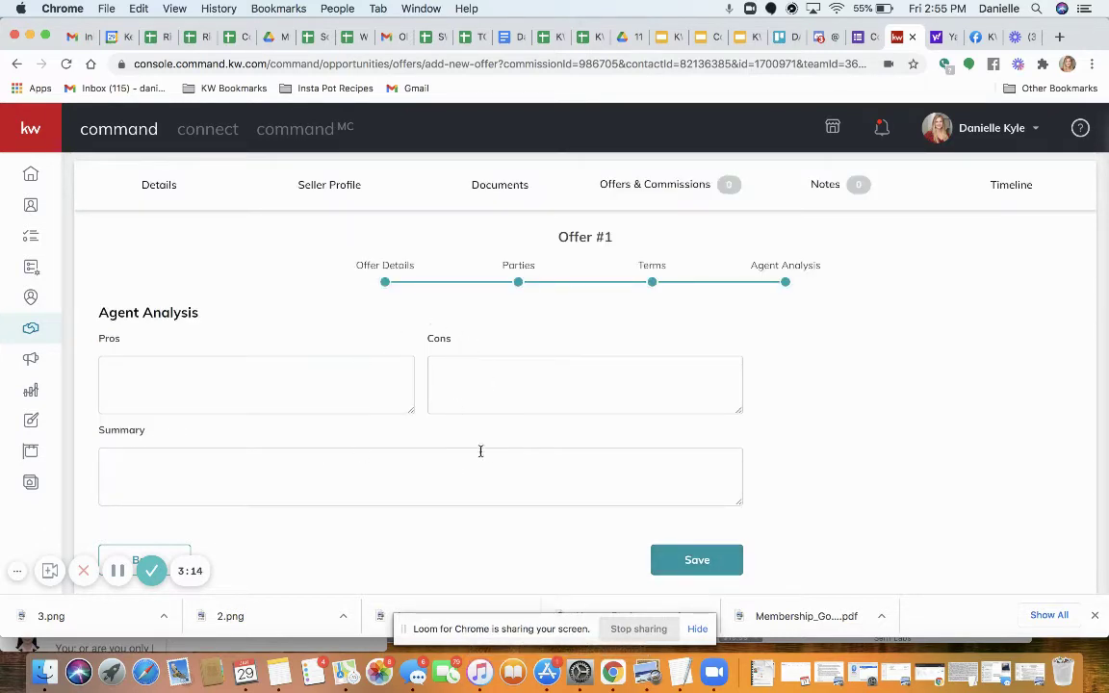
click(697, 561)
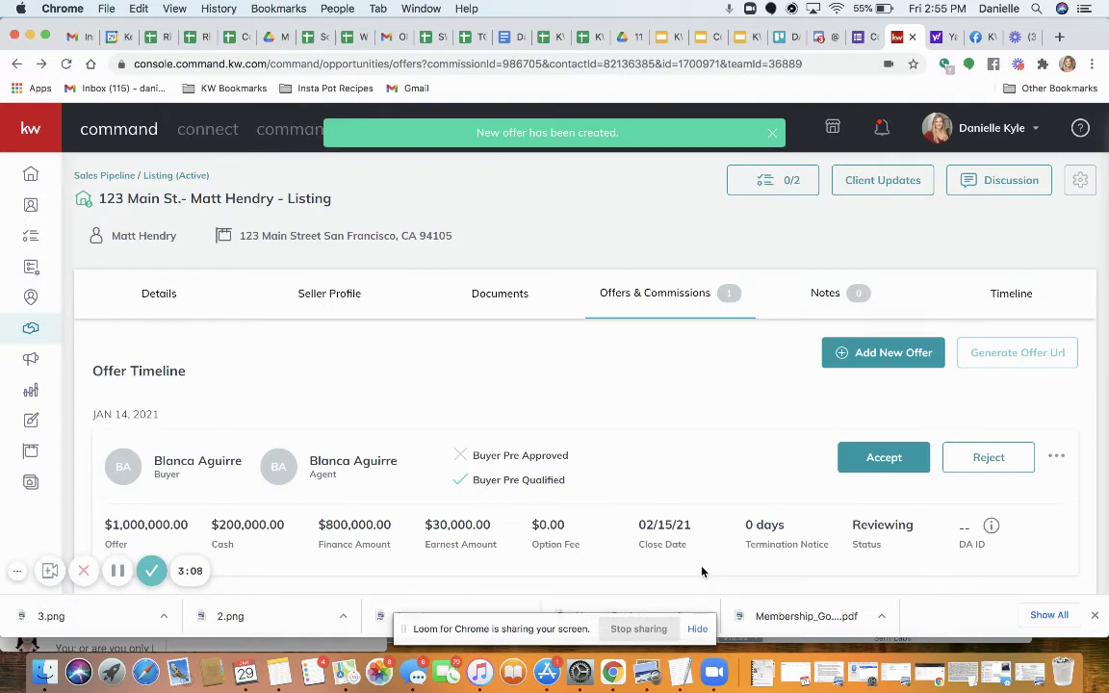
scroll(688, 503, down, 1)
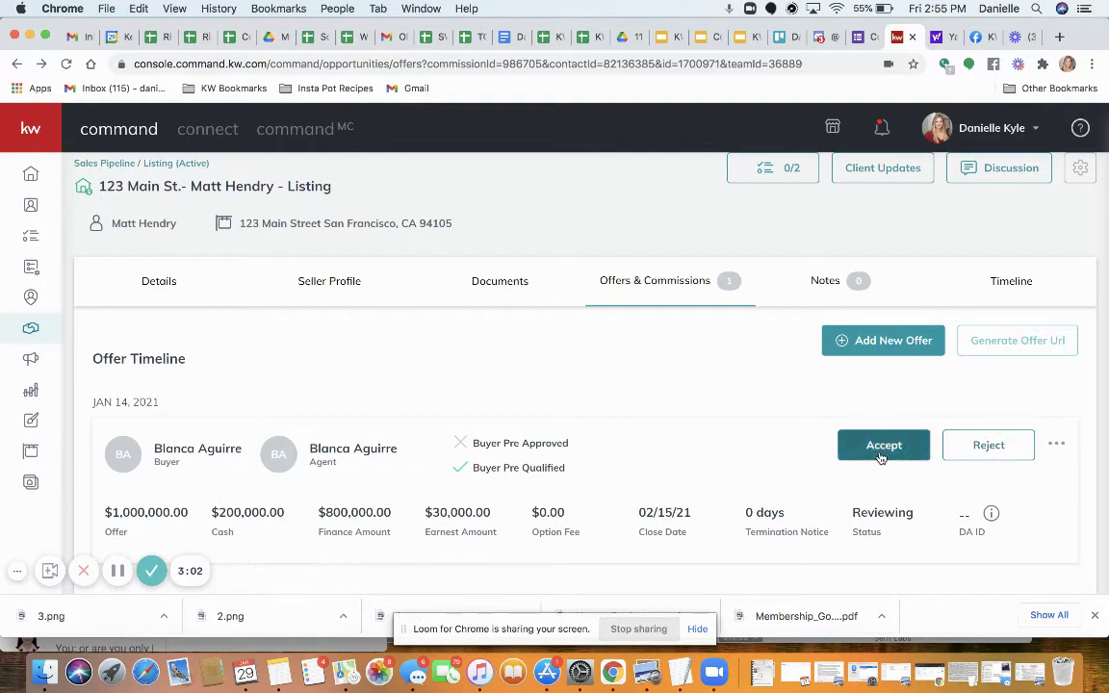
click(876, 451)
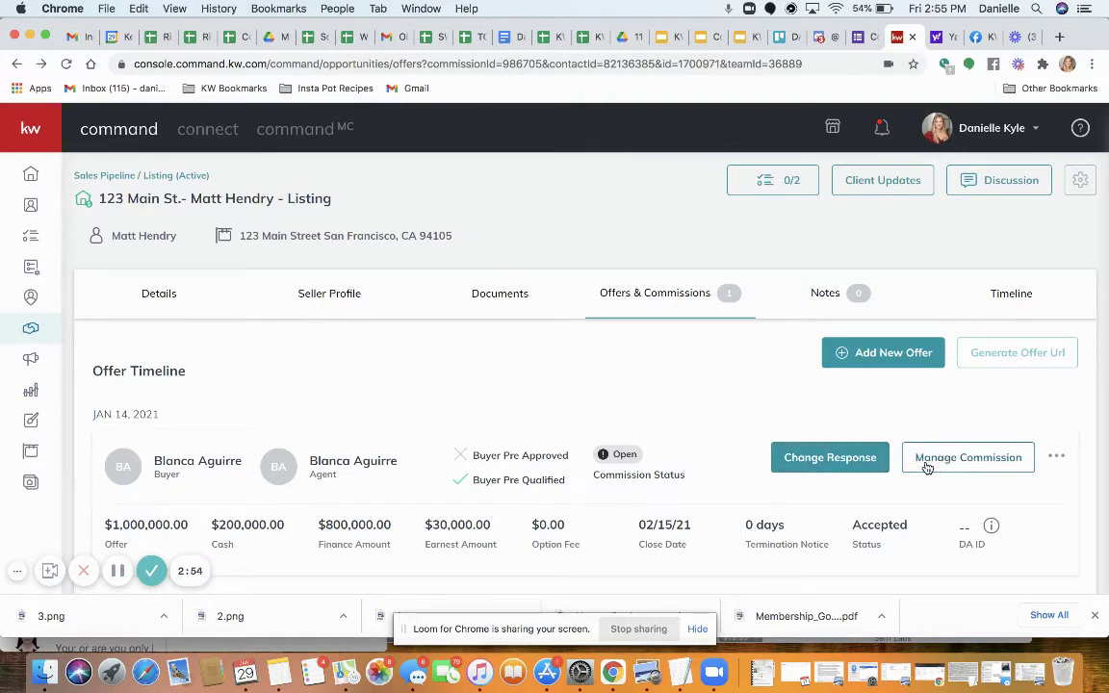
Set the commission's General Information contract date to January 14, 2021 and save the changes
click(927, 462)
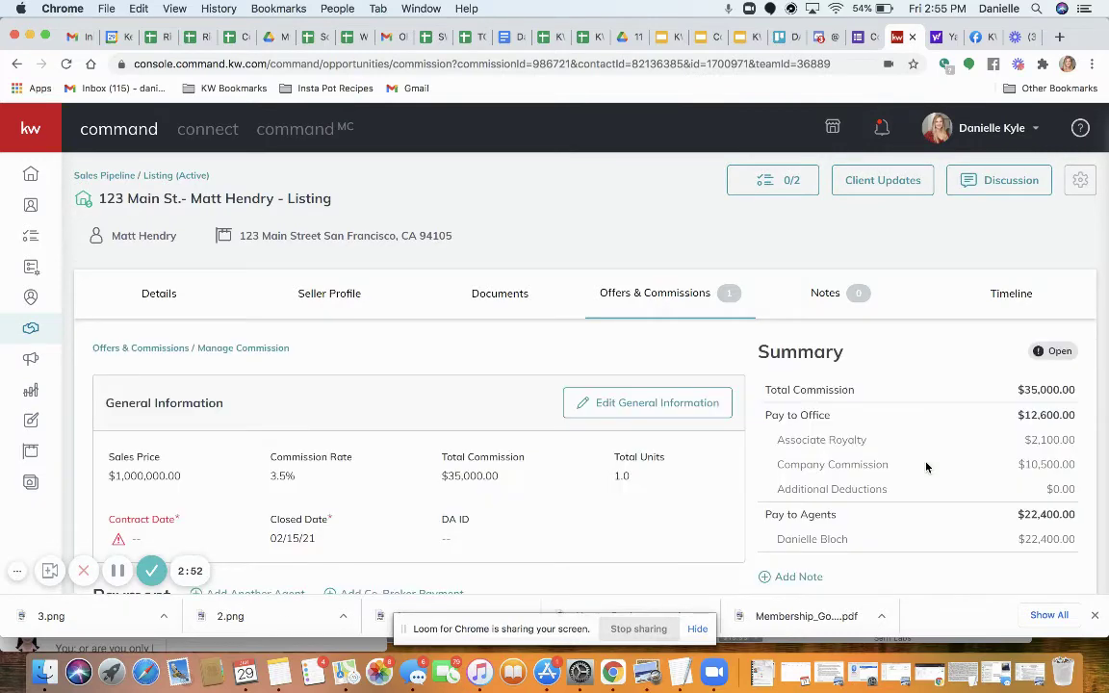
scroll(546, 556, down, 3)
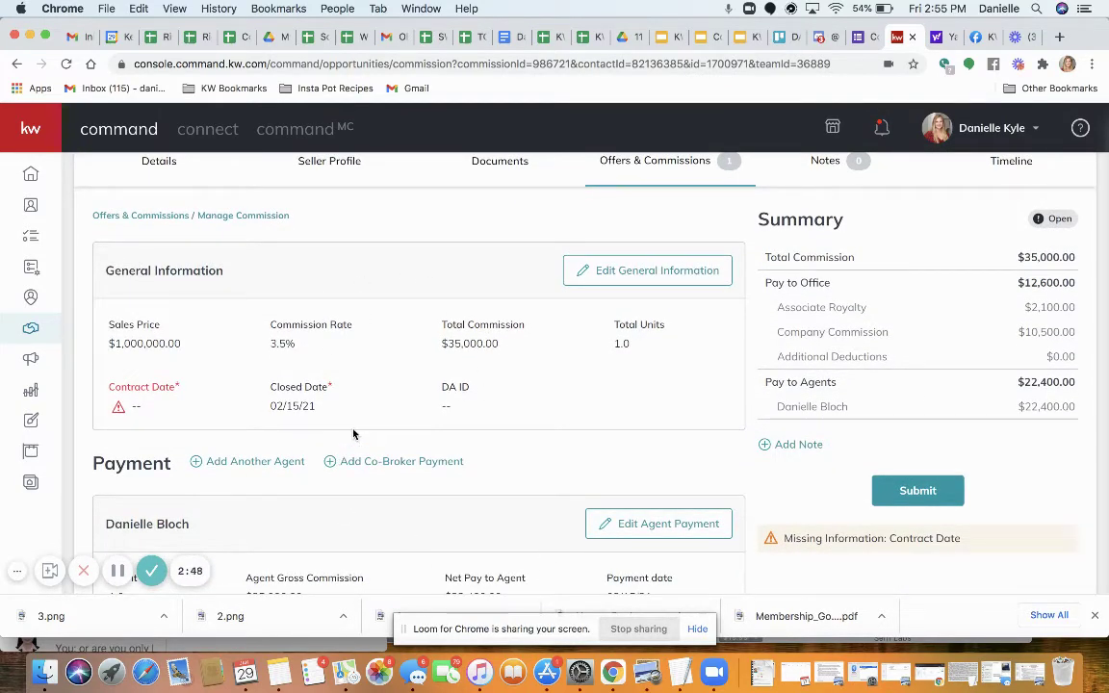
click(622, 277)
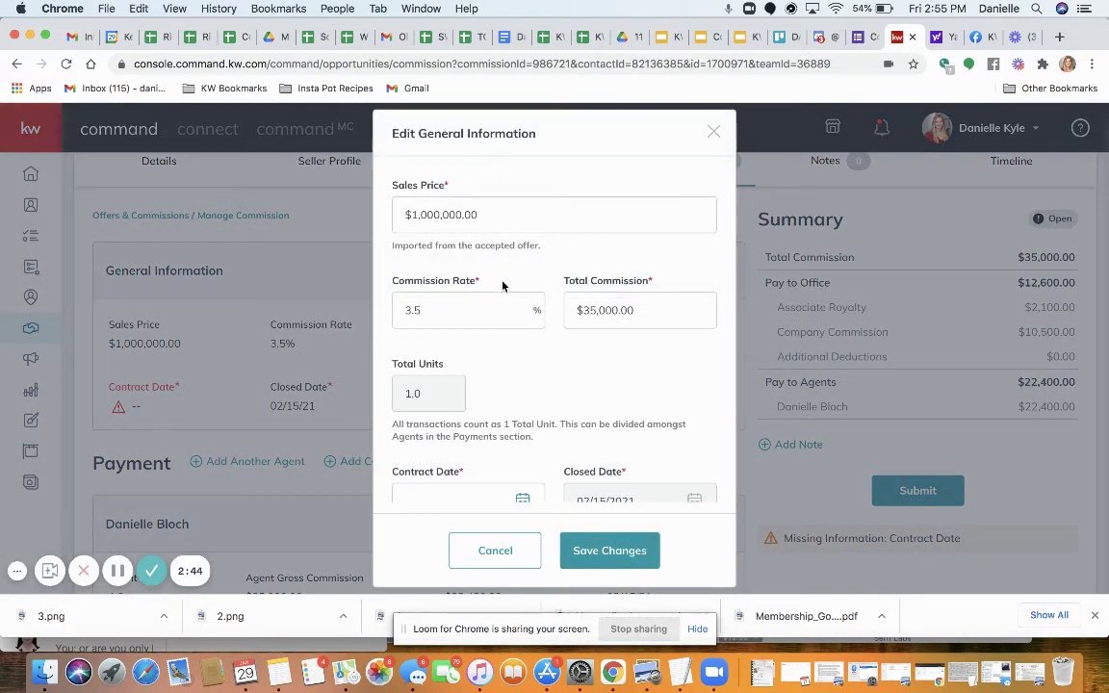
scroll(501, 285, down, 1)
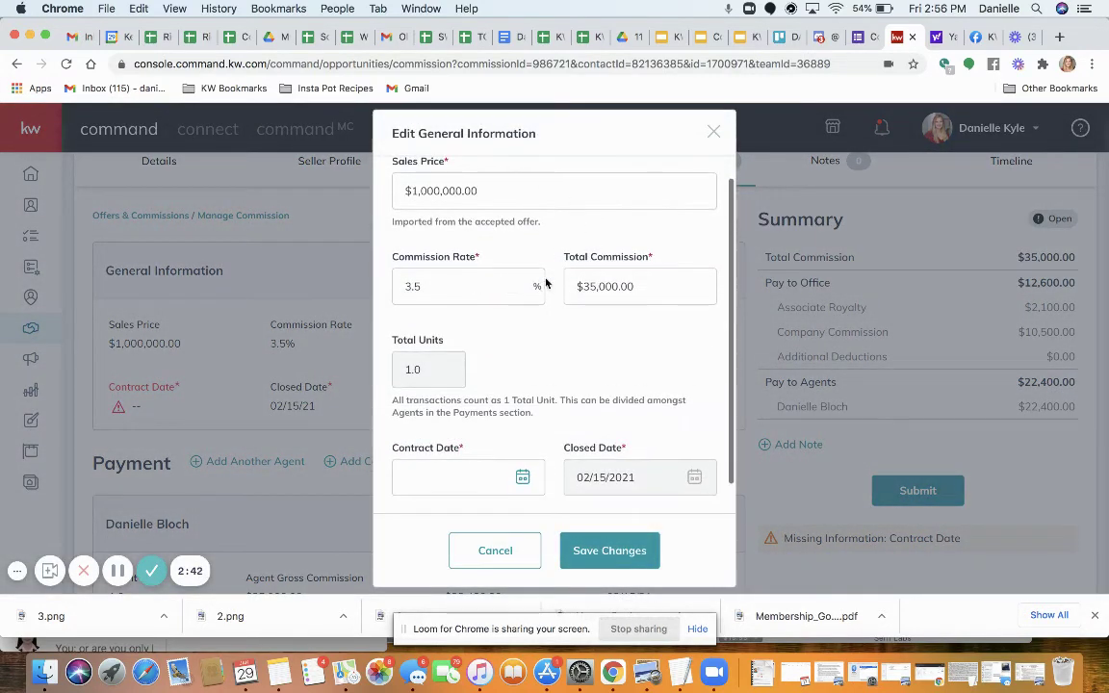
scroll(575, 292, down, 1)
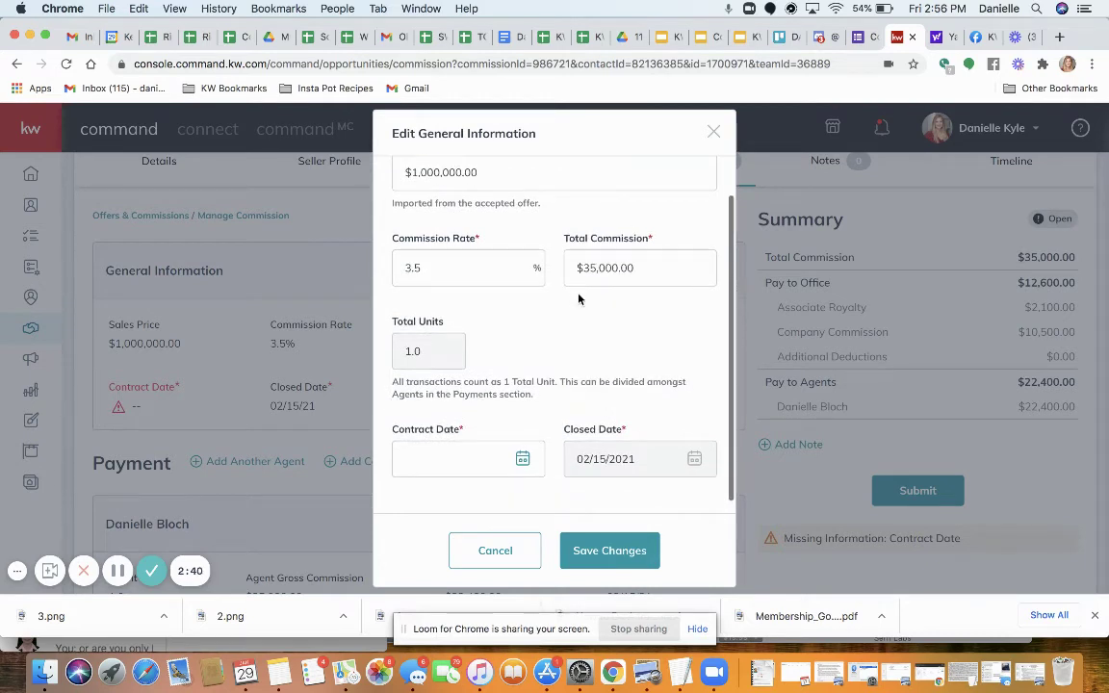
click(523, 460)
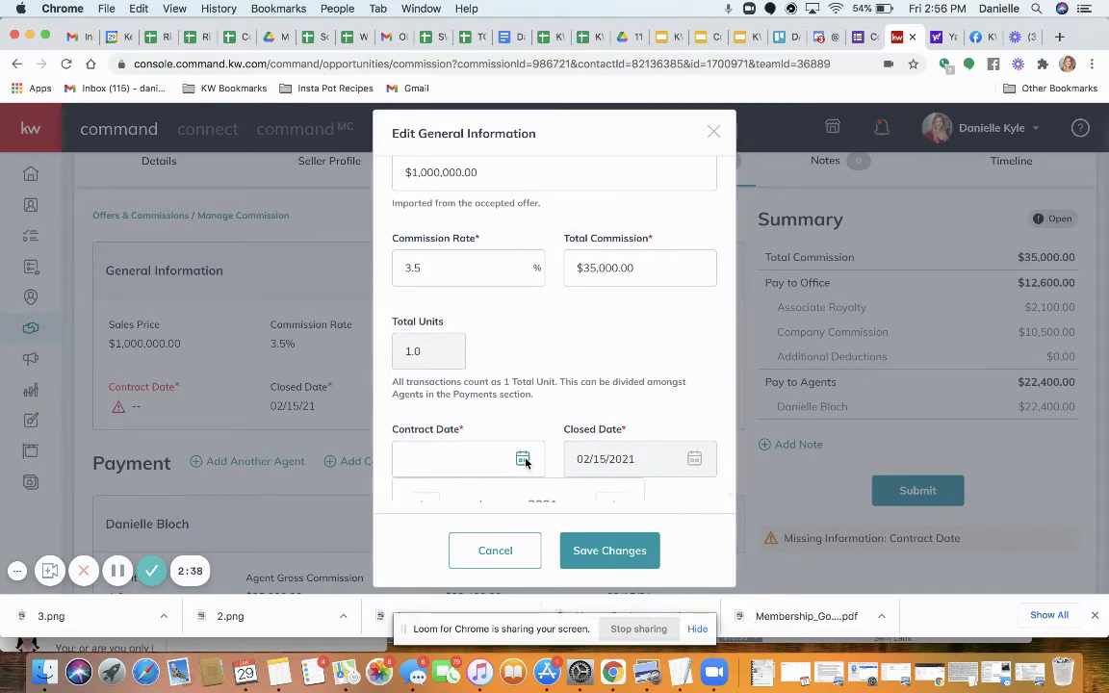
scroll(463, 487, down, 5)
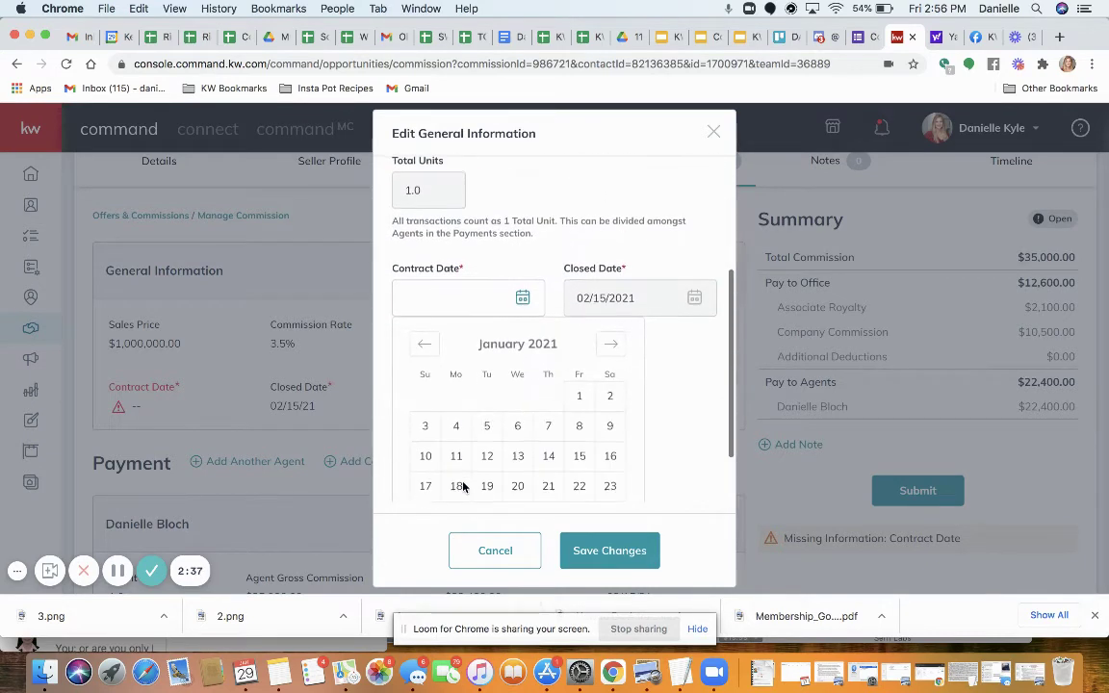
click(546, 457)
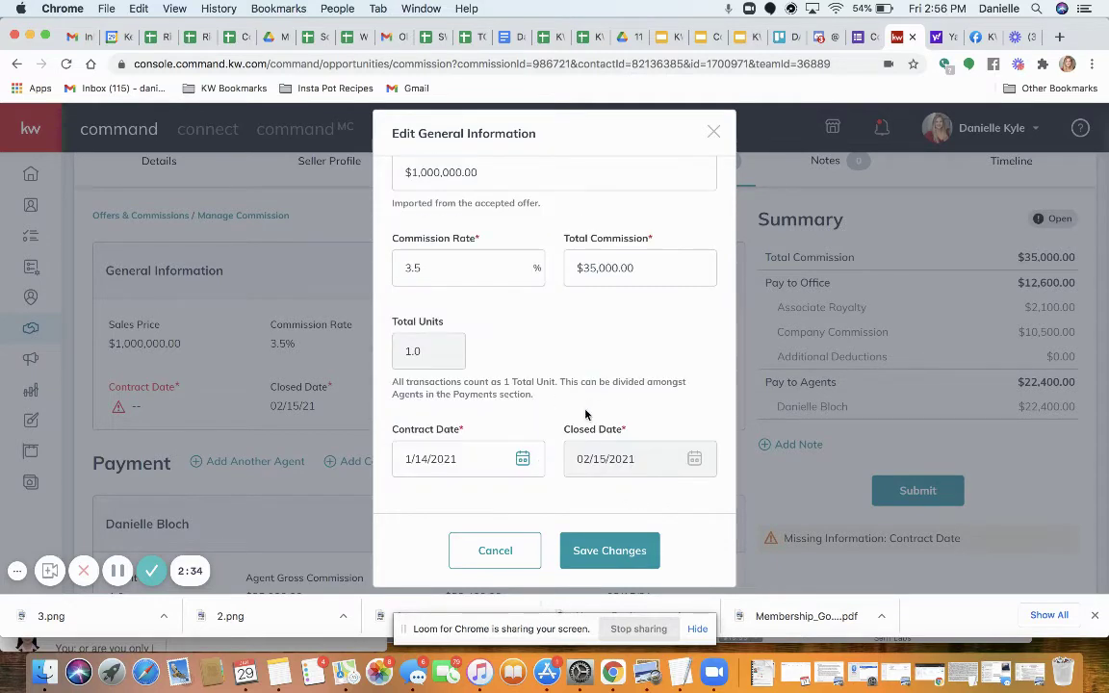
scroll(585, 423, down, 3)
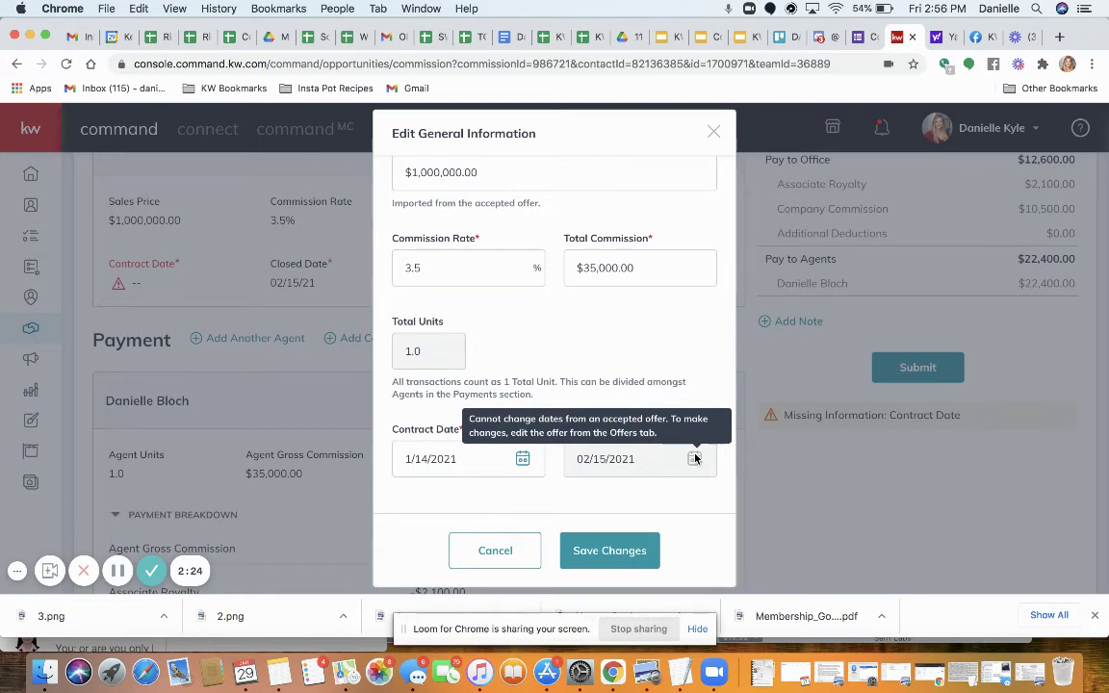
click(609, 544)
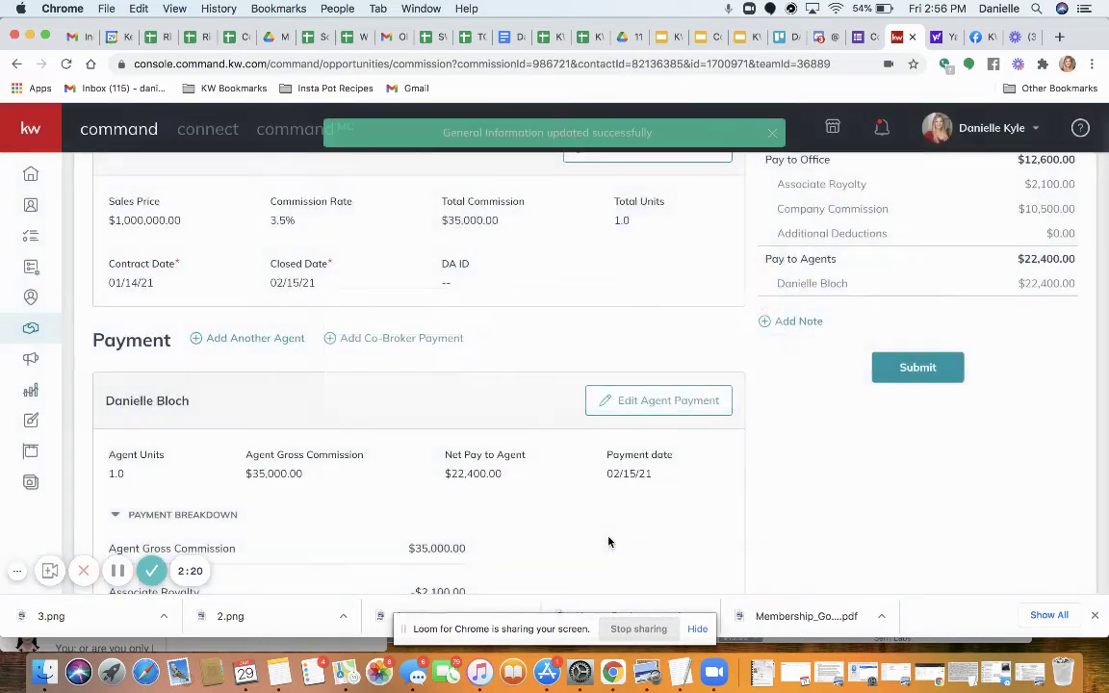
Review the payment breakdown: $35,000 gross, $2,100 royalty, $10,500 company commission, $22,400 net
scroll(558, 421, up, 2)
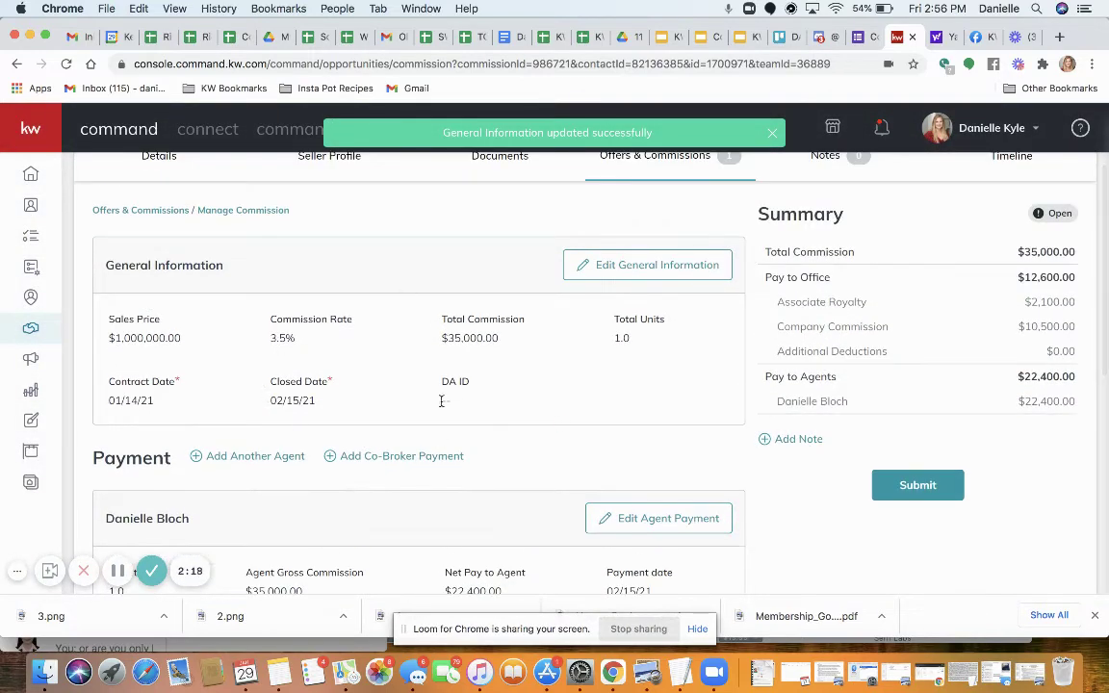
scroll(385, 414, down, 3)
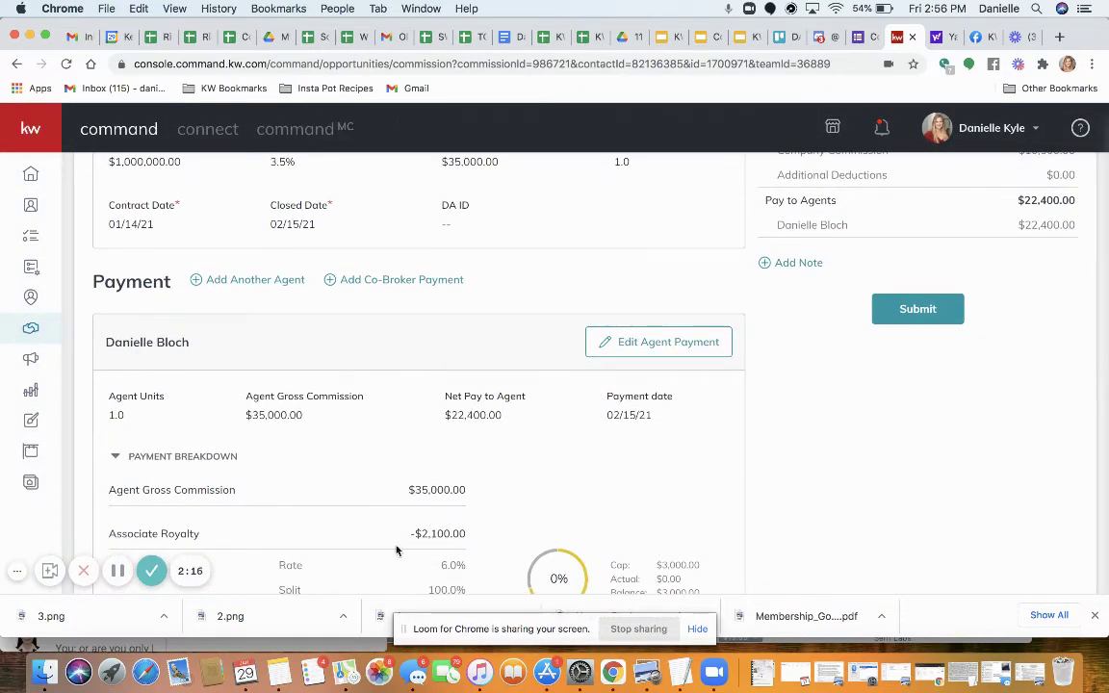
scroll(458, 559, down, 3)
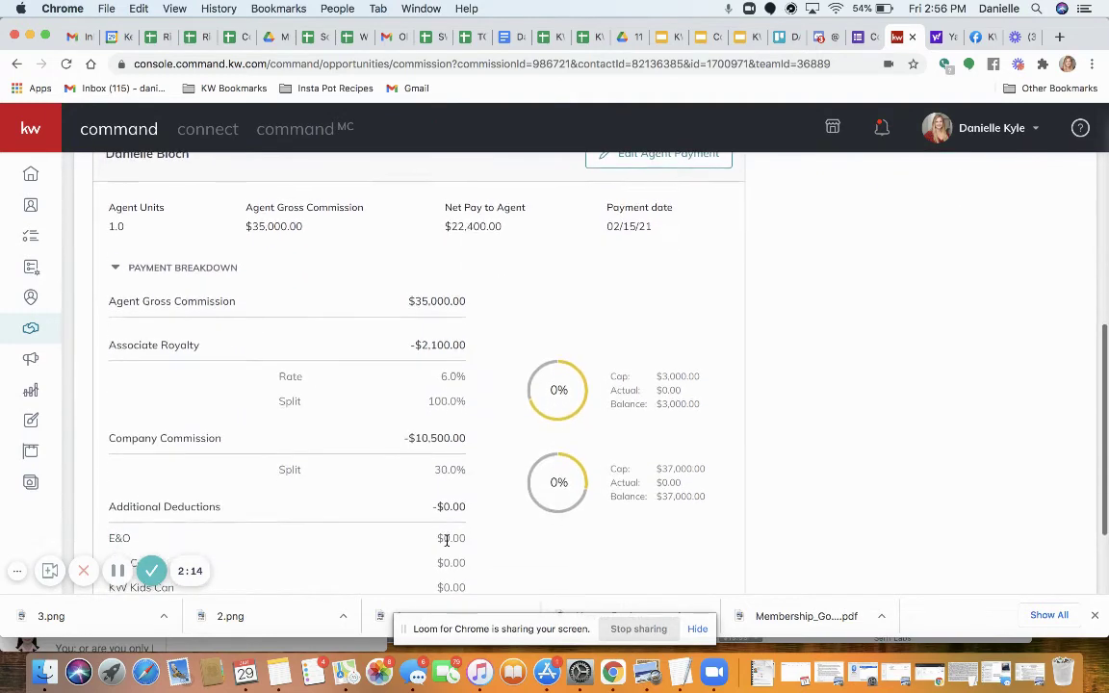
scroll(446, 541, up, 1)
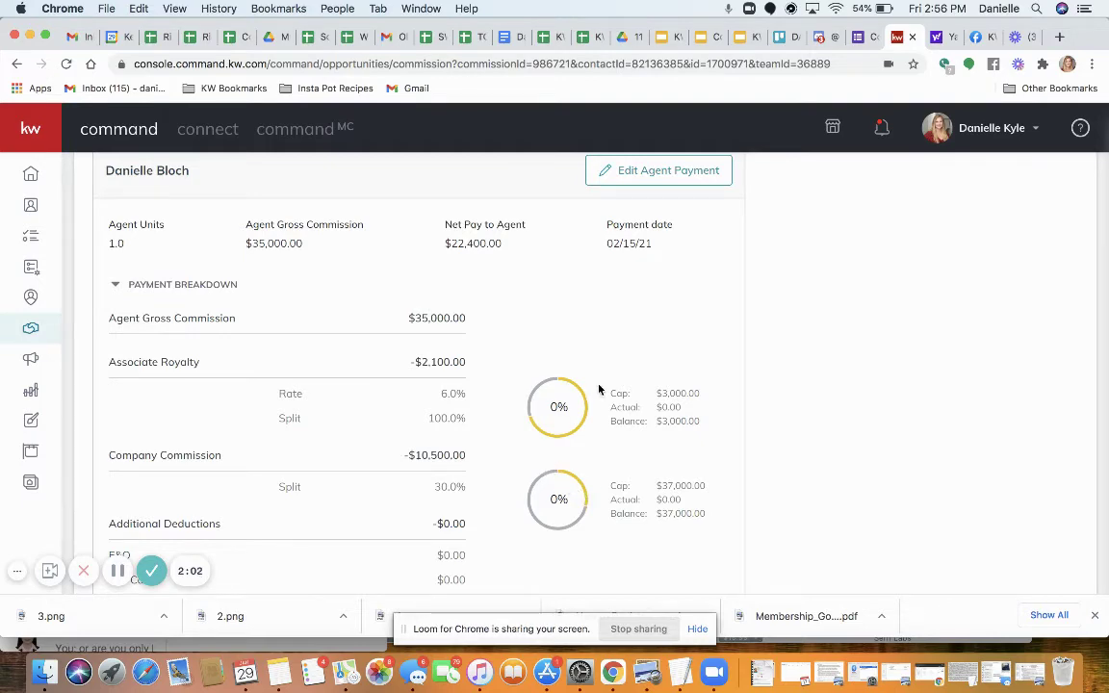
scroll(592, 358, up, 1)
scroll(593, 351, up, 3)
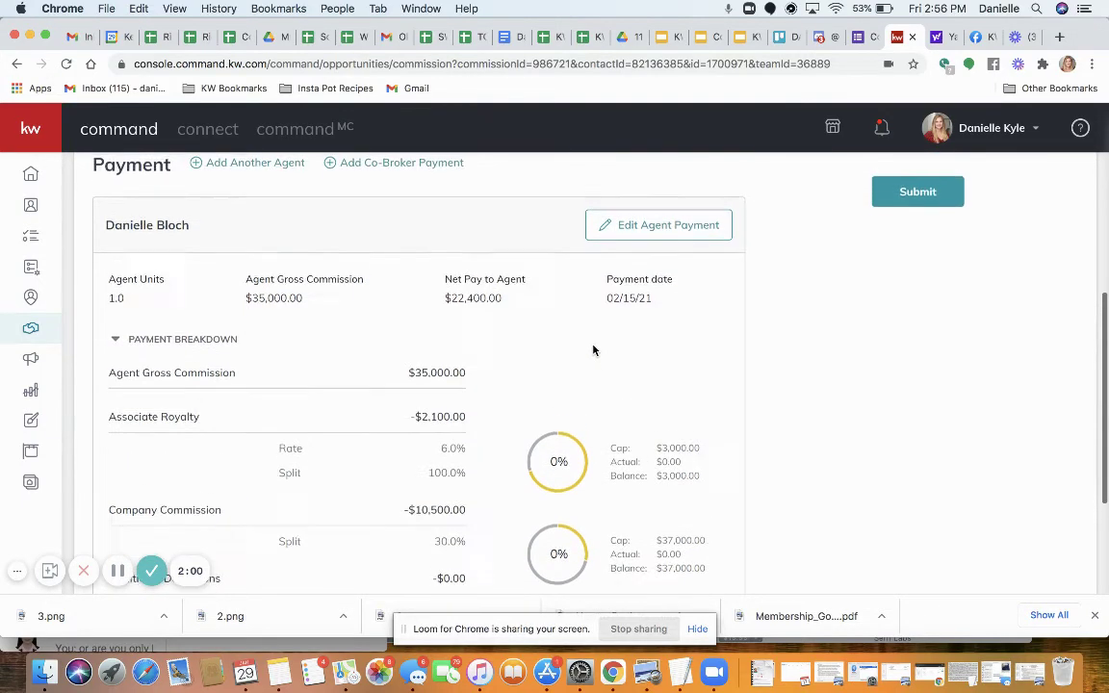
Add a new Deduction item of $129.00 to the agent's payment
click(642, 348)
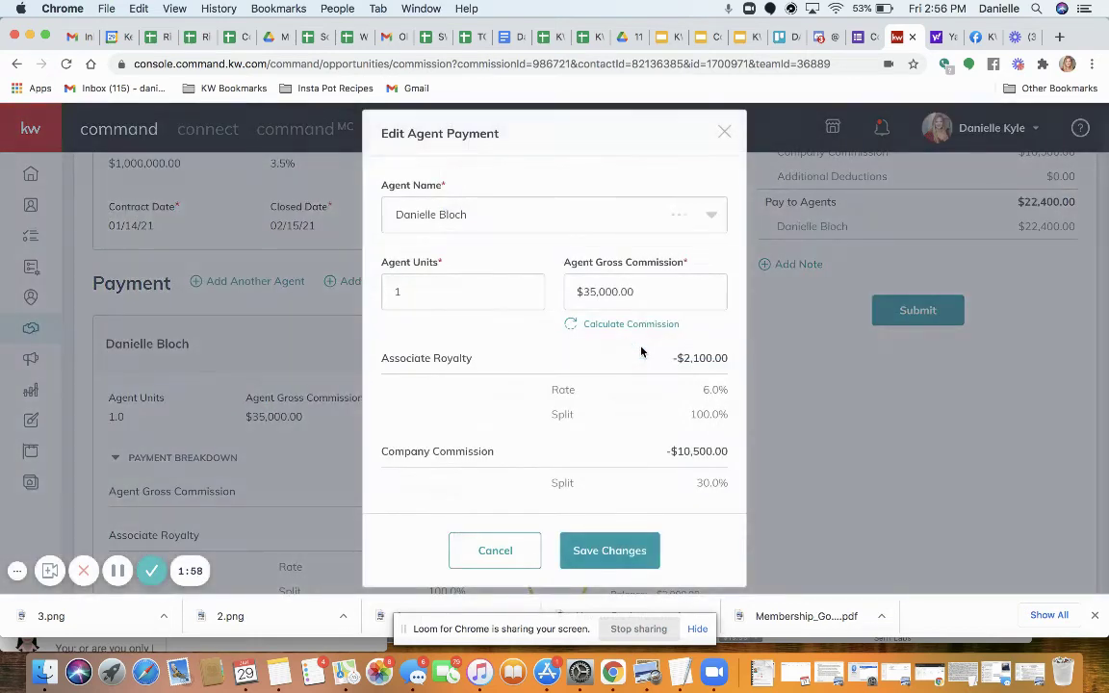
scroll(478, 414, down, 5)
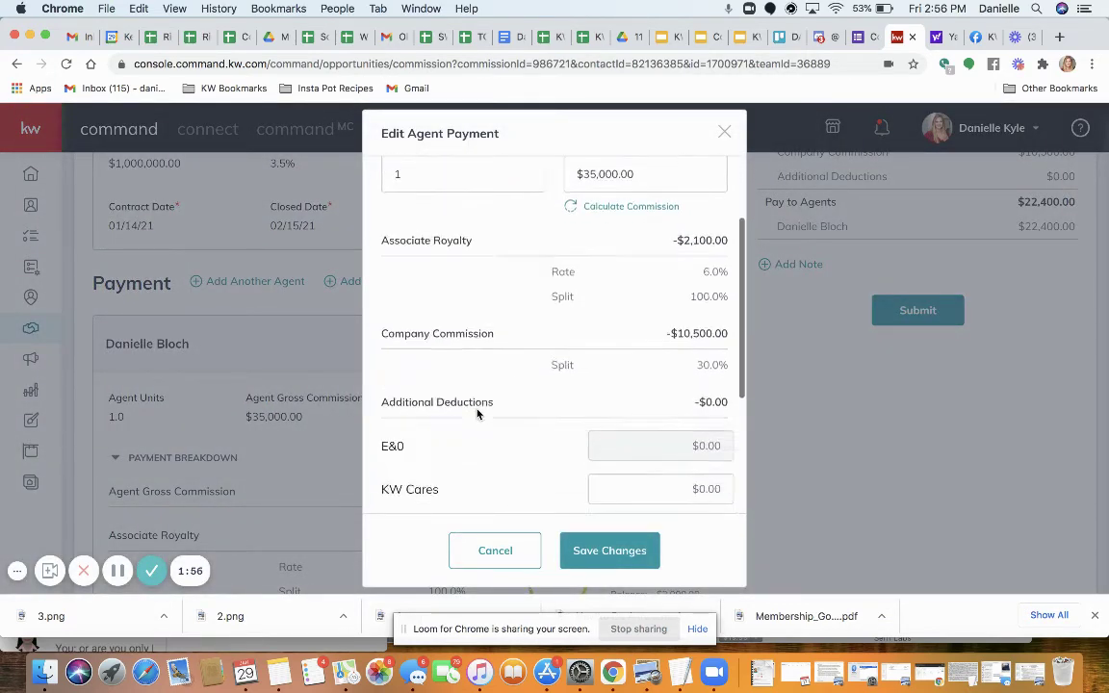
scroll(478, 414, down, 3)
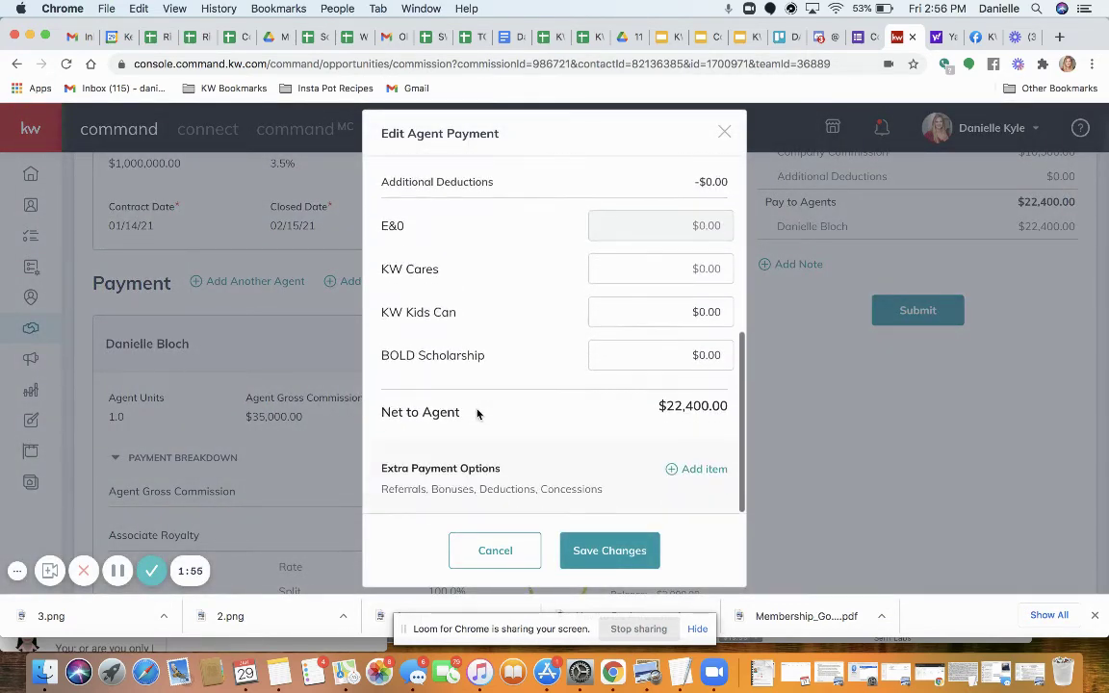
click(690, 475)
click(453, 281)
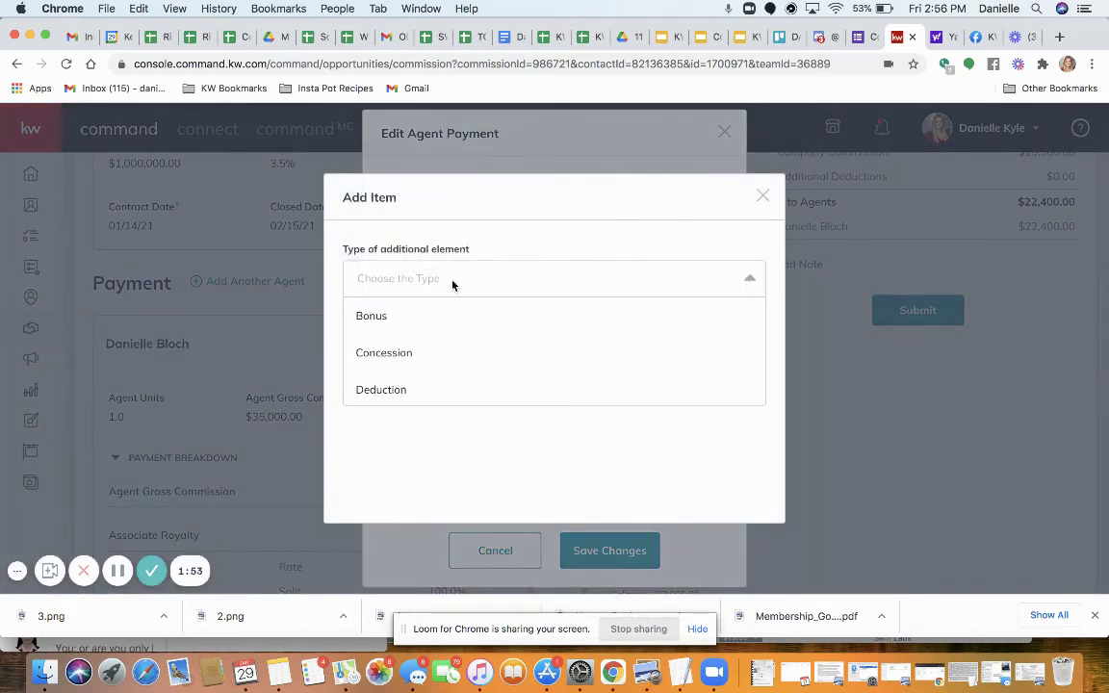
click(372, 393)
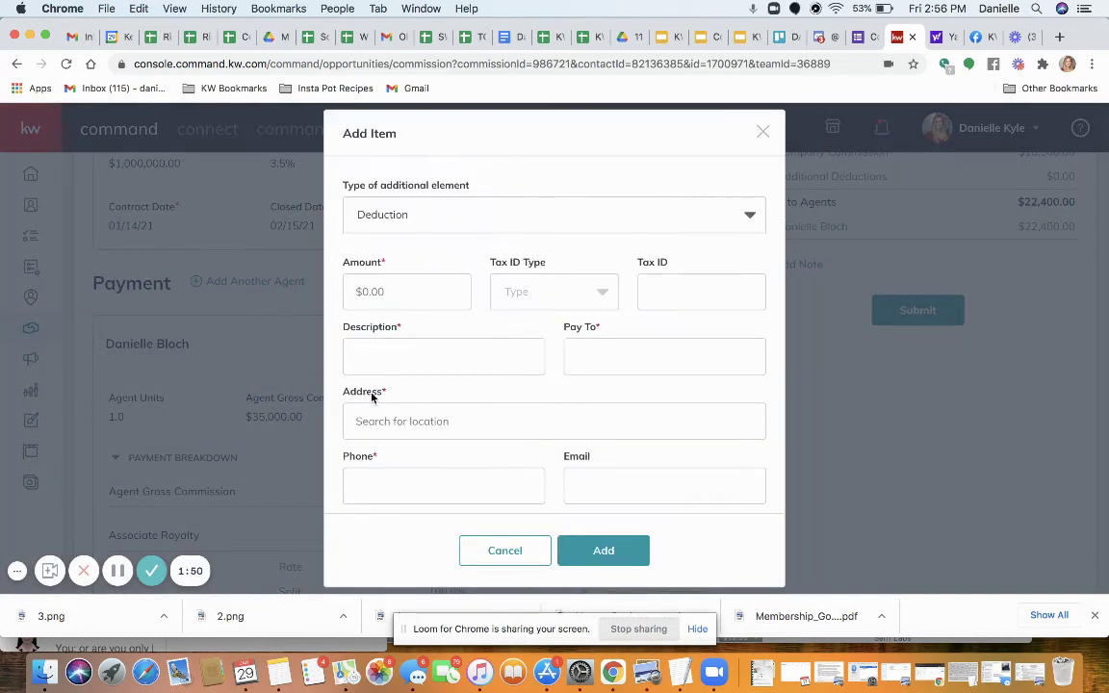
click(378, 291)
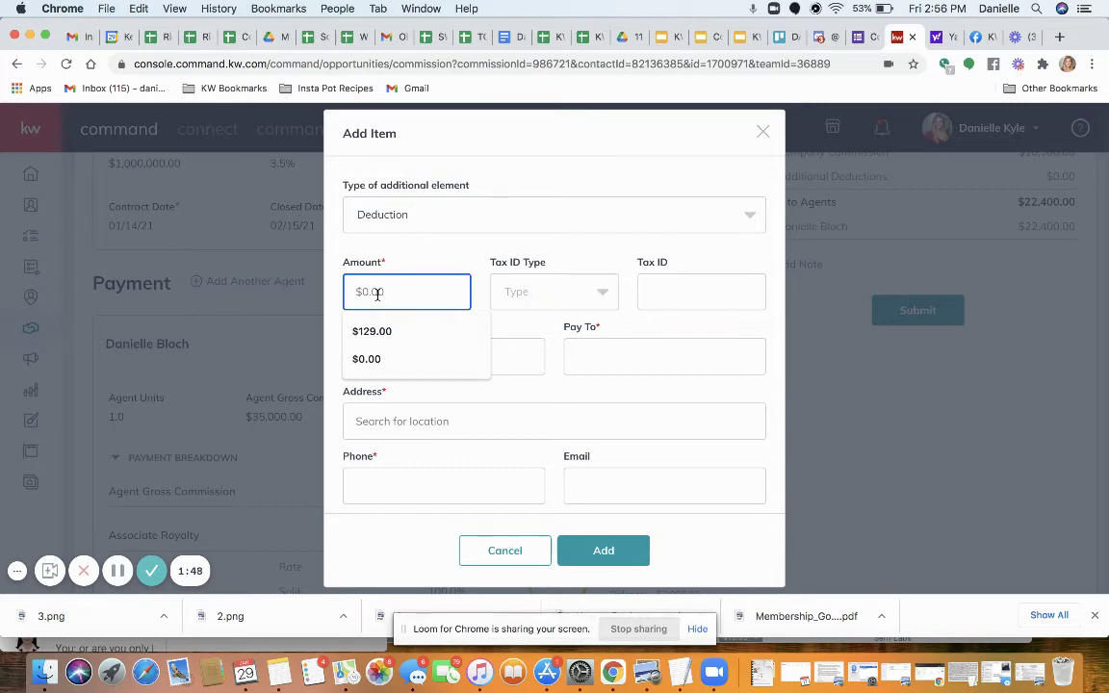
text(129)
click(627, 253)
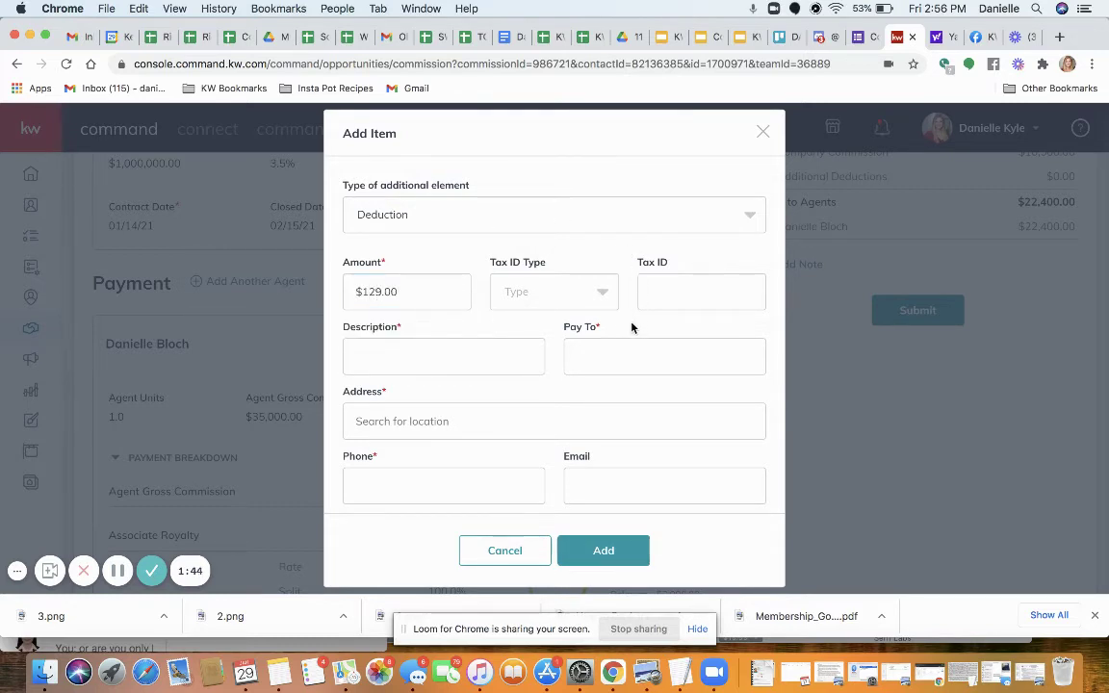
Describe the deduction as 'ZBBRLG', pay to BRLG with its office address and phone
click(465, 352)
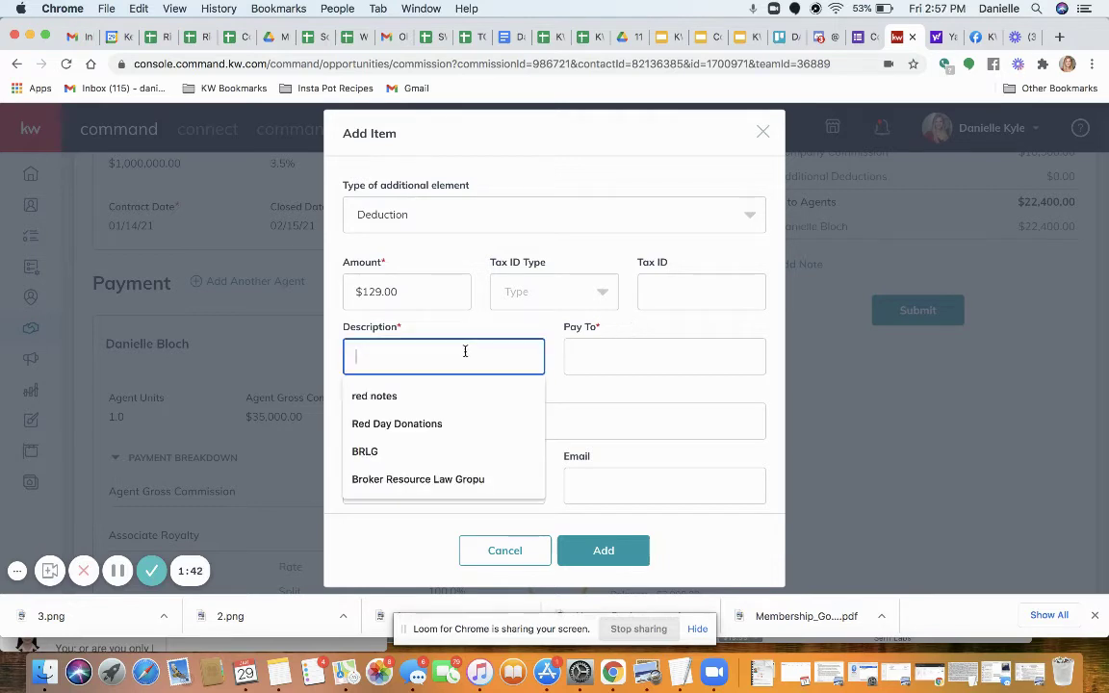
text(ZB)
text(BRLG)
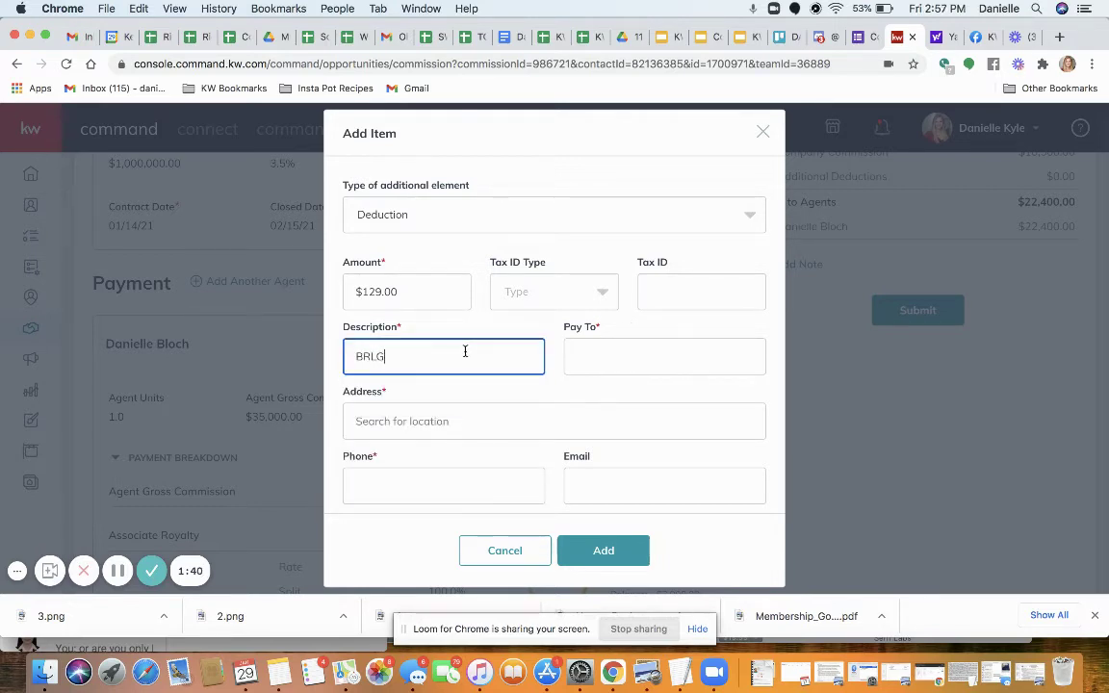
key(Tab)
text(BRLG)
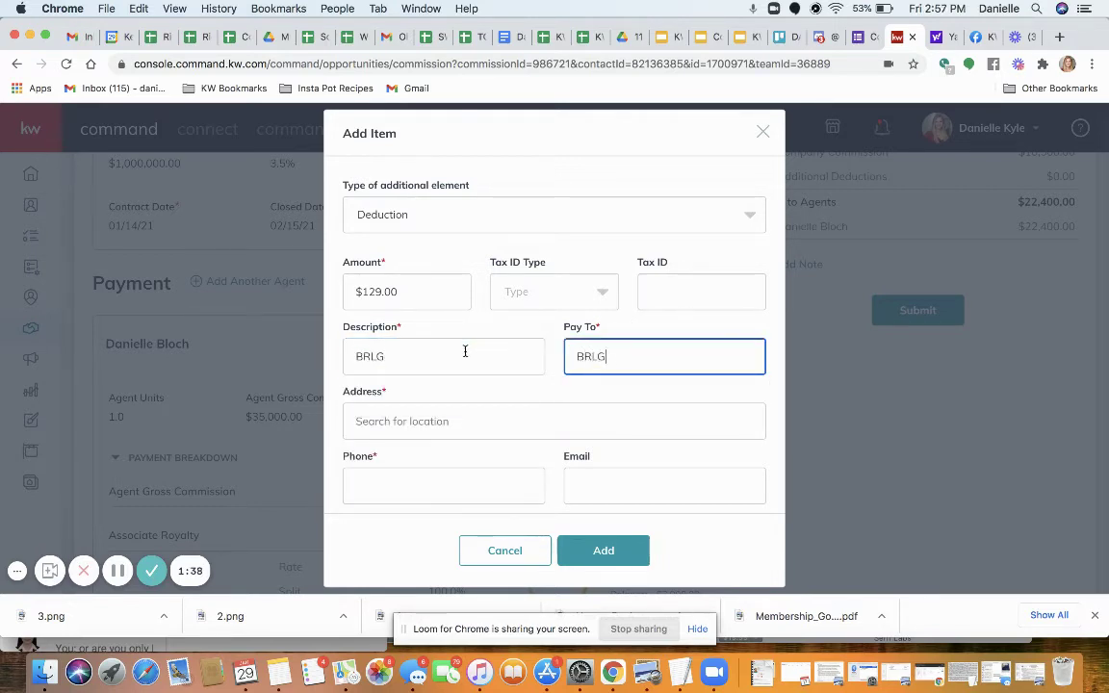
key(Tab)
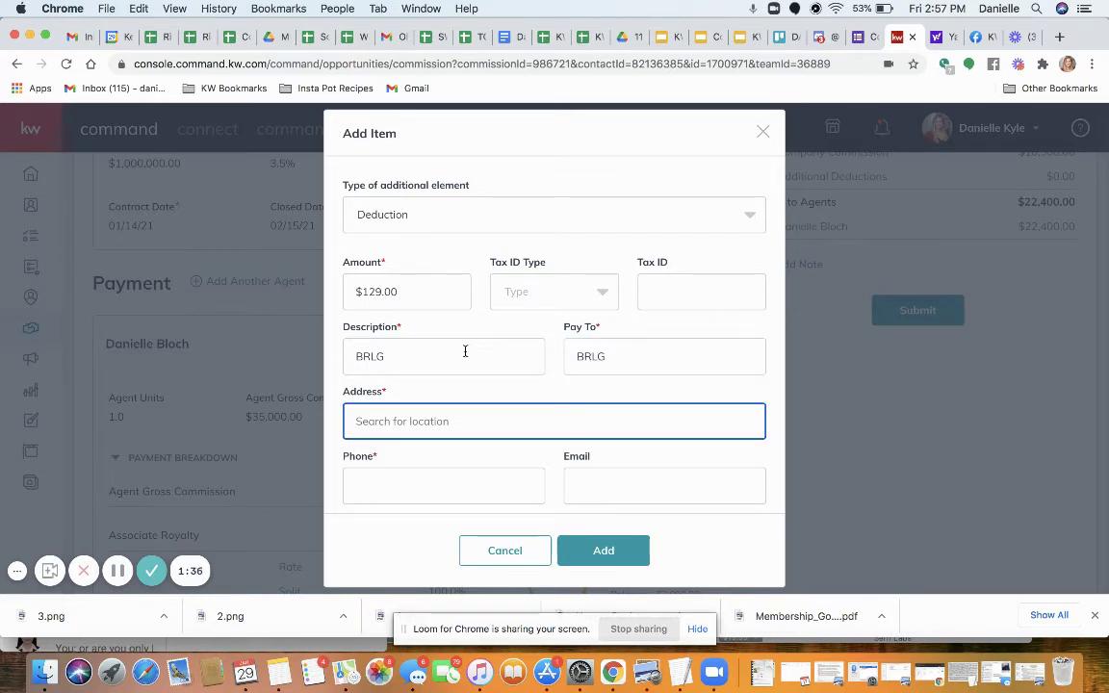
text(1430 Howard Ave.)
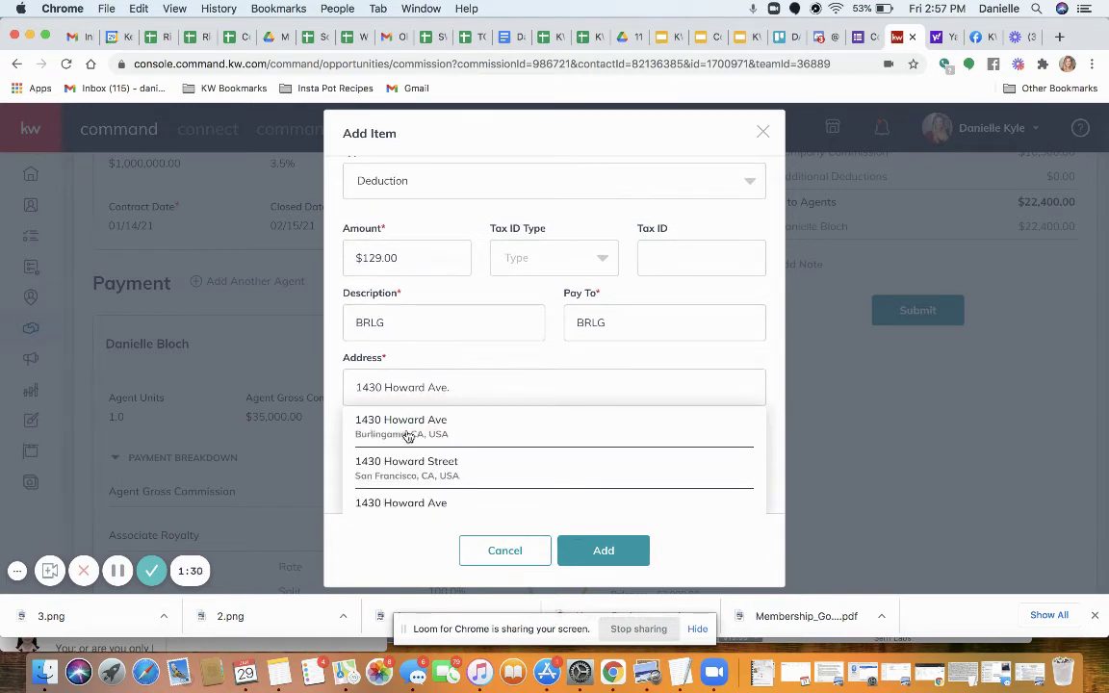
click(403, 428)
click(444, 472)
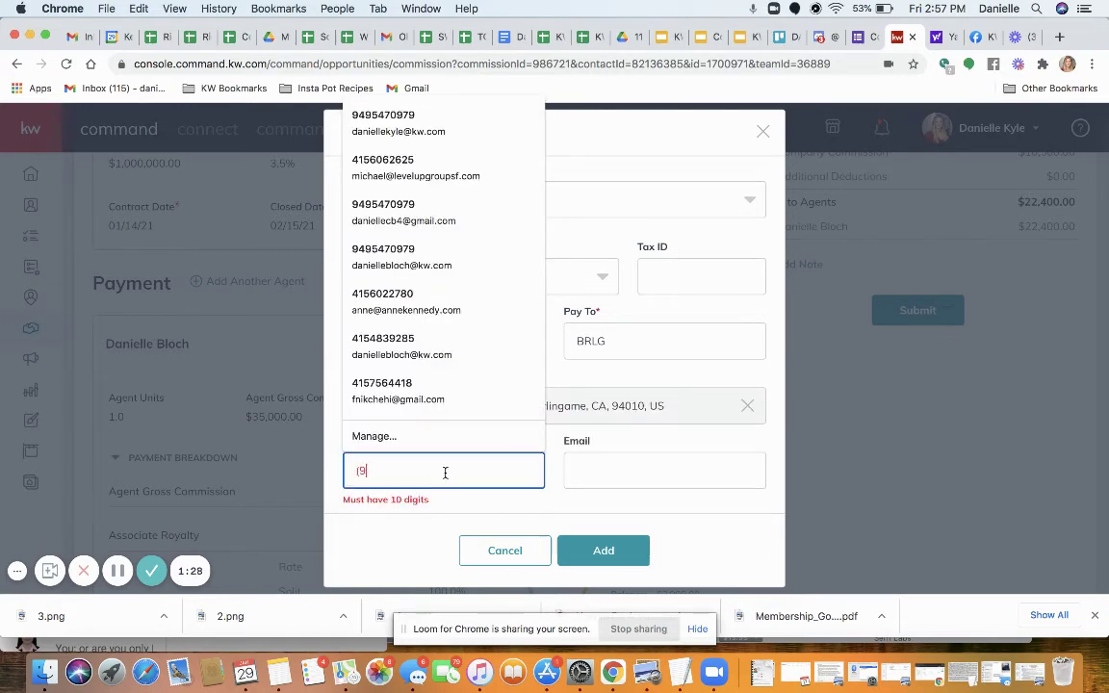
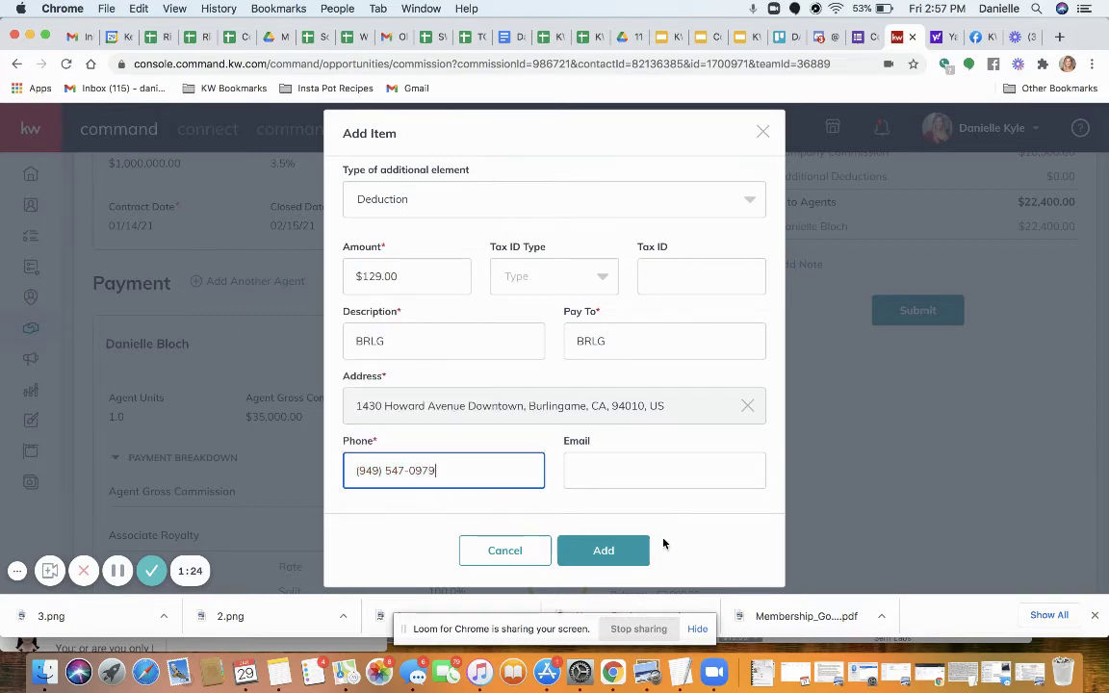
click(664, 544)
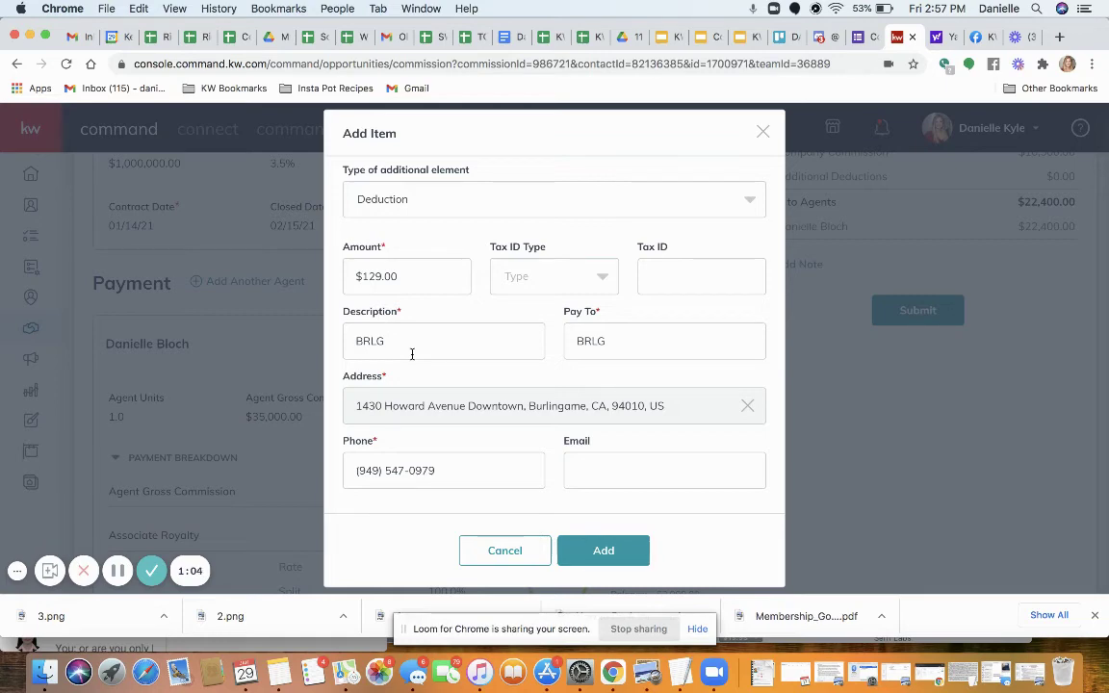
click(604, 549)
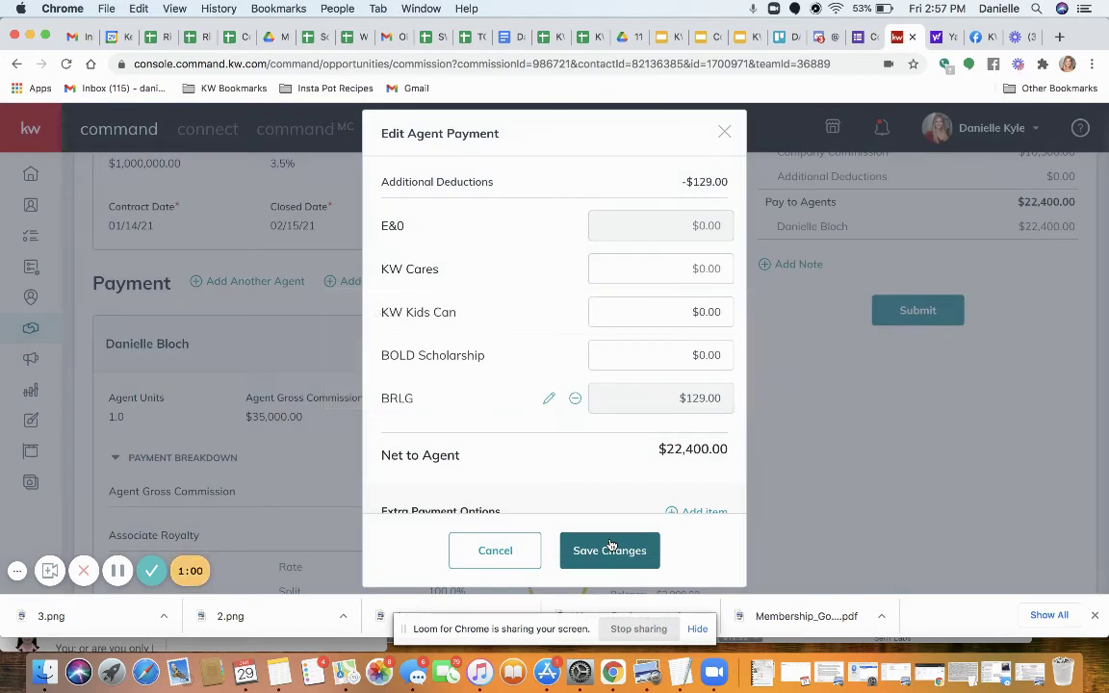
Add an Inside Referral item with a $2,000 amount
scroll(603, 447, down, 1)
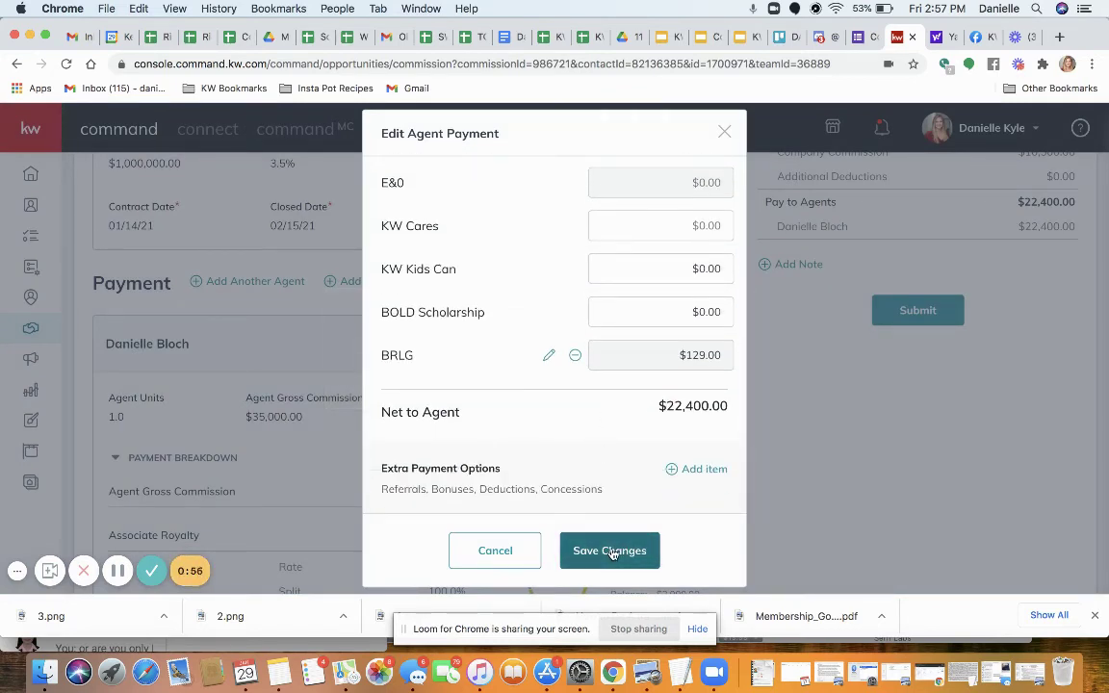
click(704, 469)
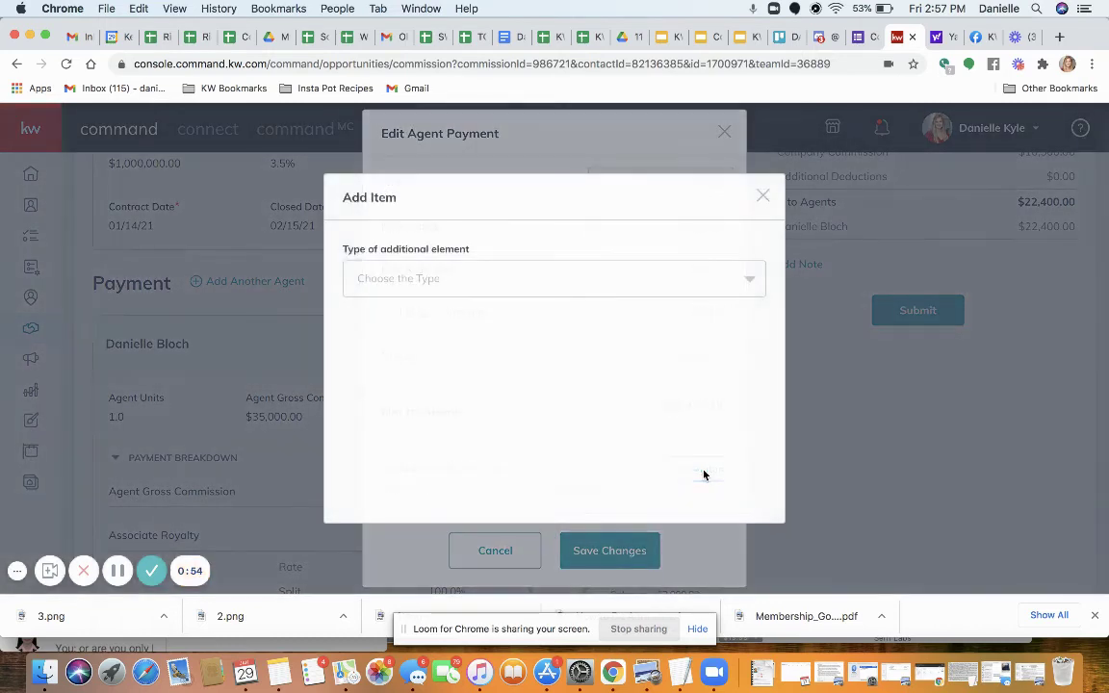
click(403, 274)
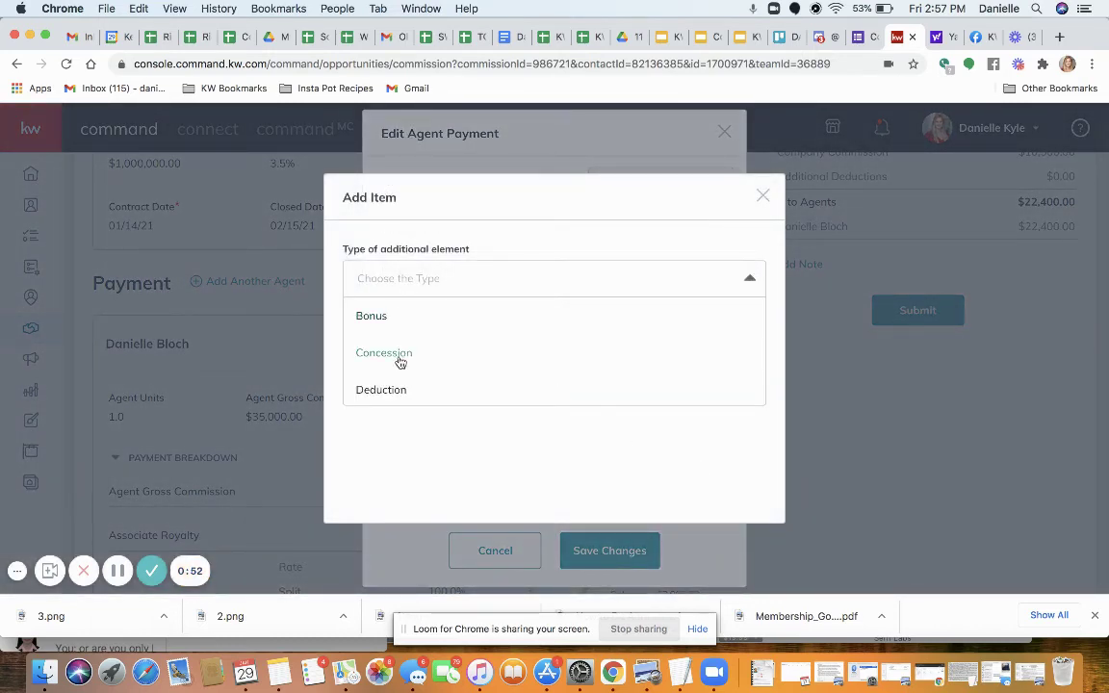
scroll(400, 360, down, 1)
scroll(400, 360, down, 1)
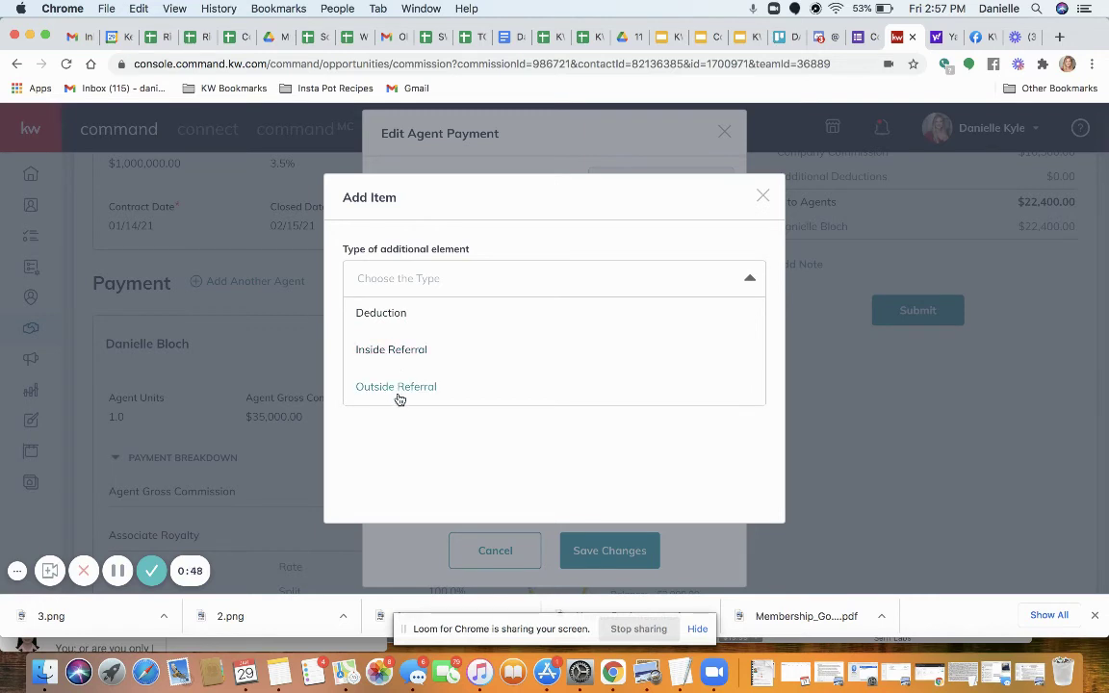
click(375, 351)
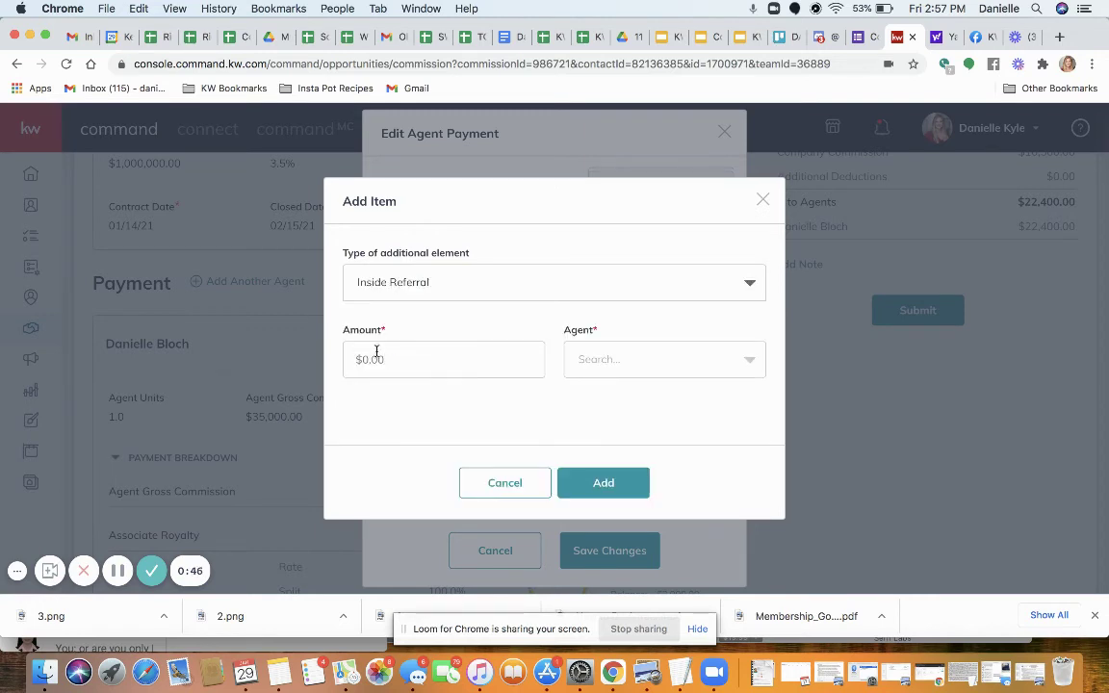
click(436, 362)
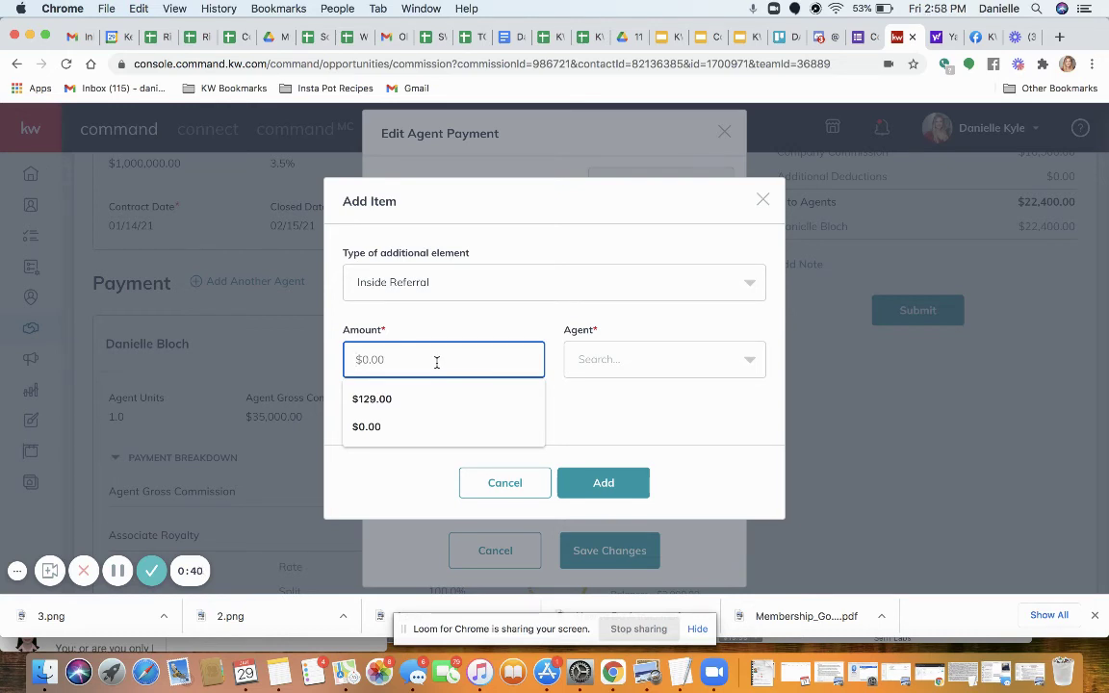
text(200000)
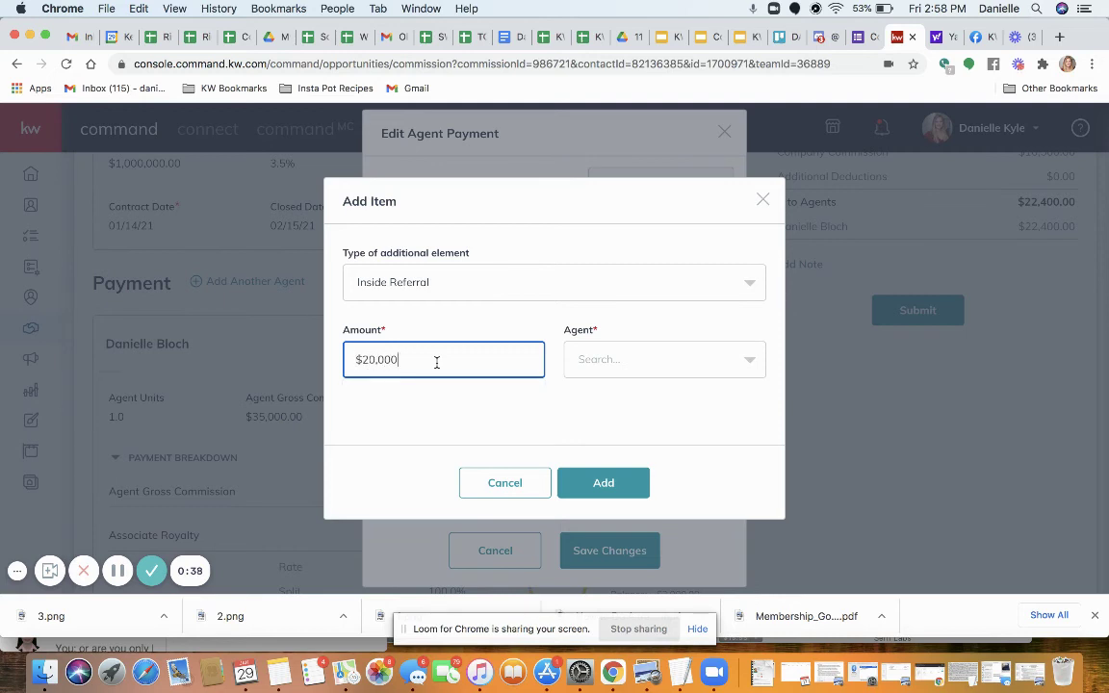
key(BackSpace)
Choose the referral agent, add the referral, and save the agent payment
click(684, 361)
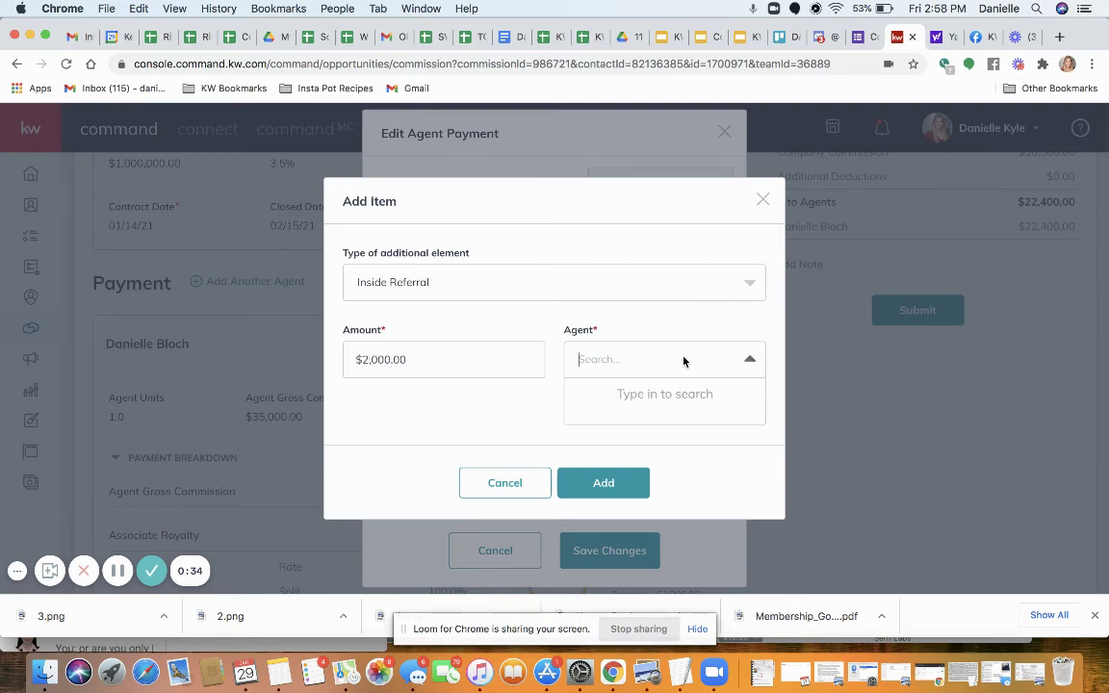
text(agen)
key(BackSpace)
key(BackSpace)
key(BackSpace)
key(BackSpace)
text(blan)
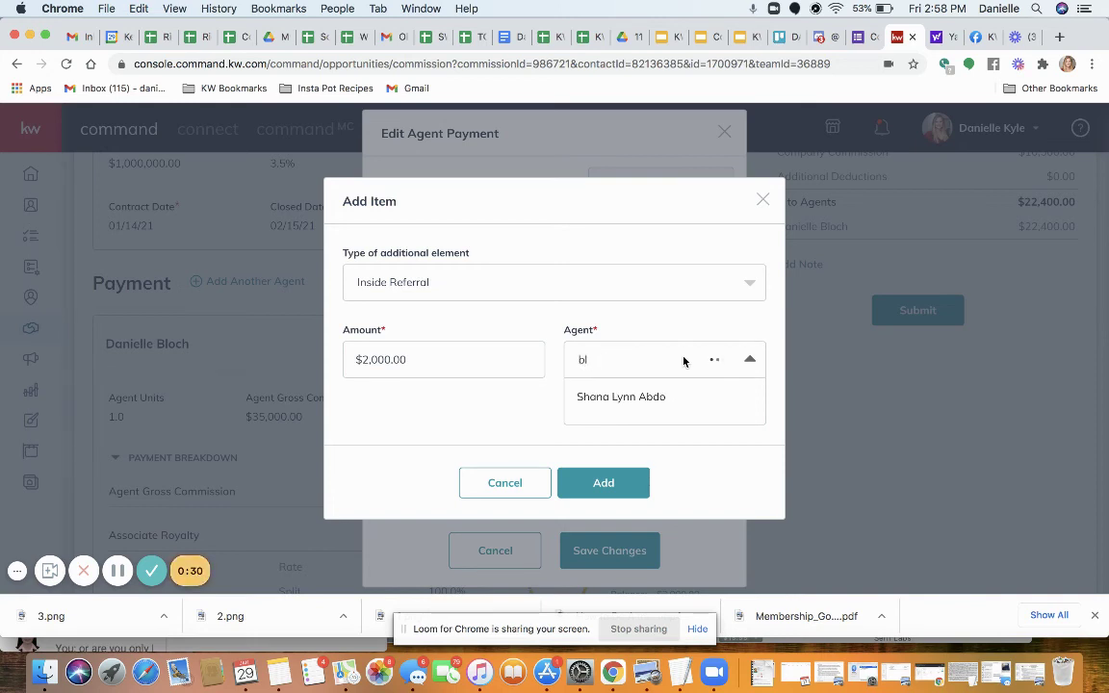
click(621, 396)
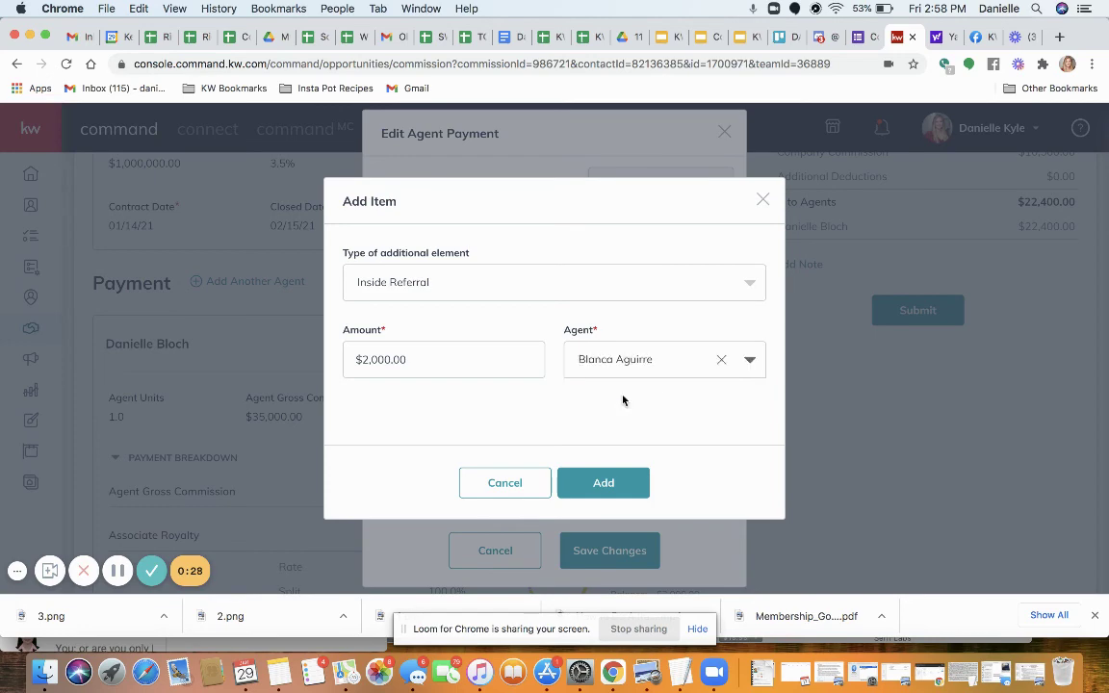
click(601, 482)
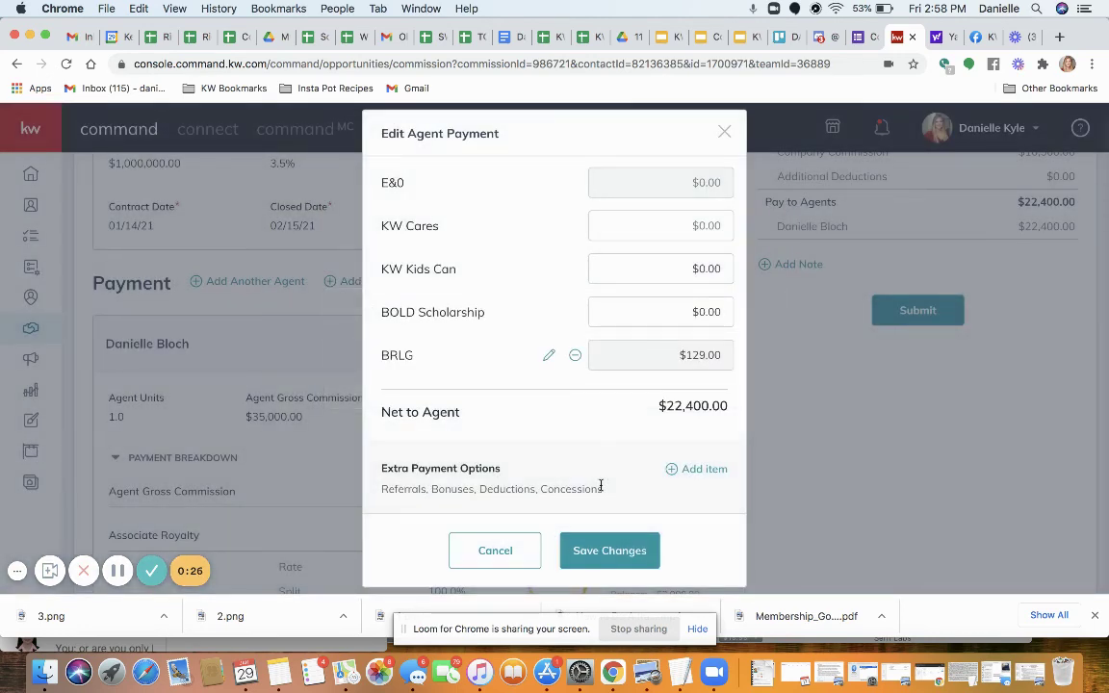
scroll(592, 440, down, 5)
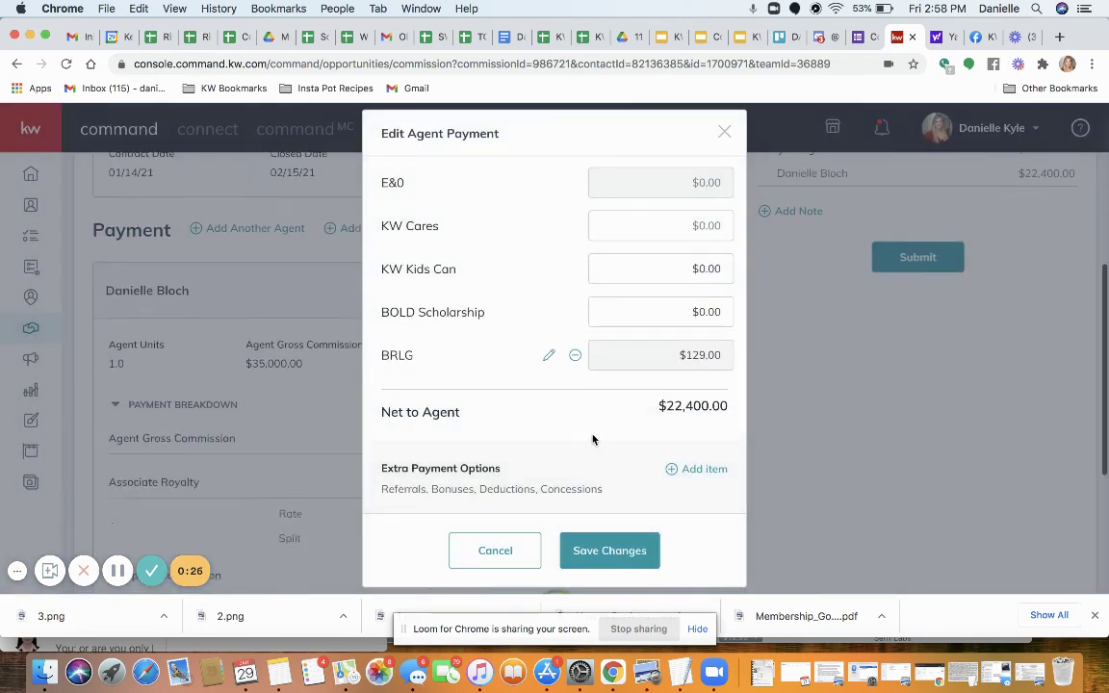
click(607, 550)
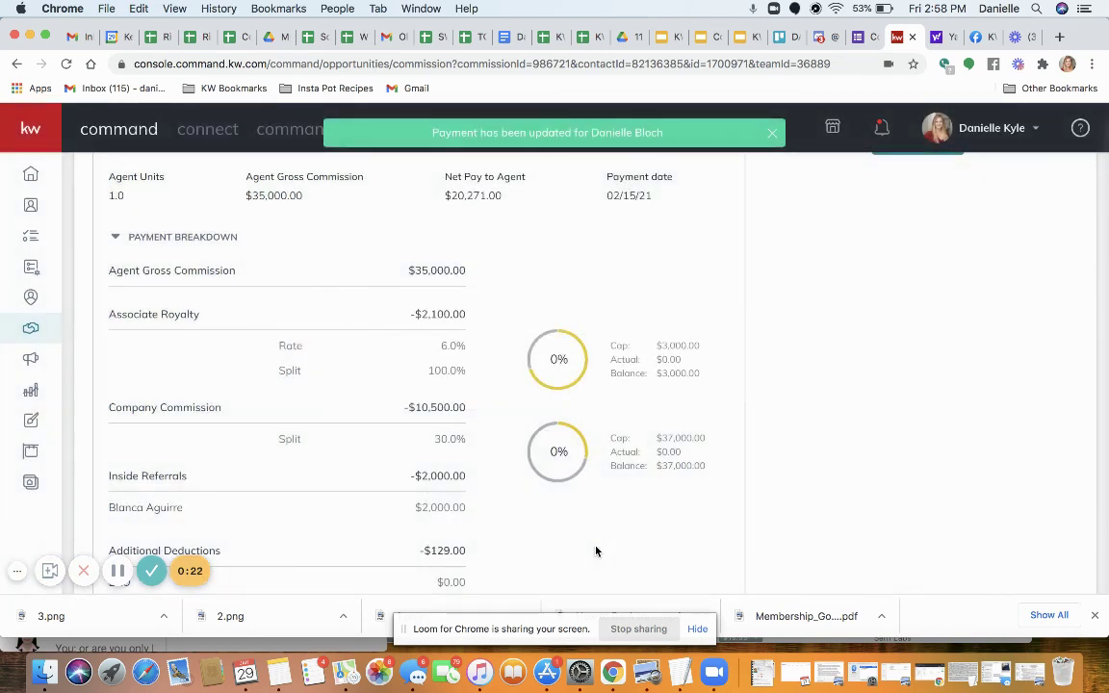
Check the updated commission summary, then view the 123 Main St. listing's Details tab
scroll(950, 449, down, 4)
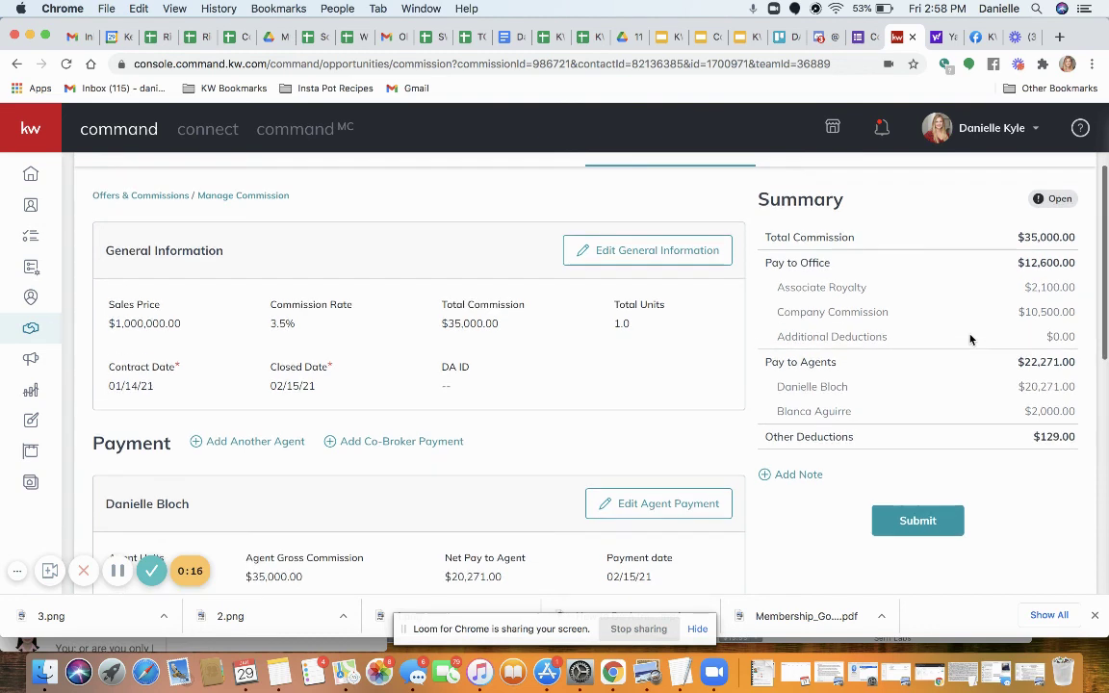
scroll(970, 339, up, 1)
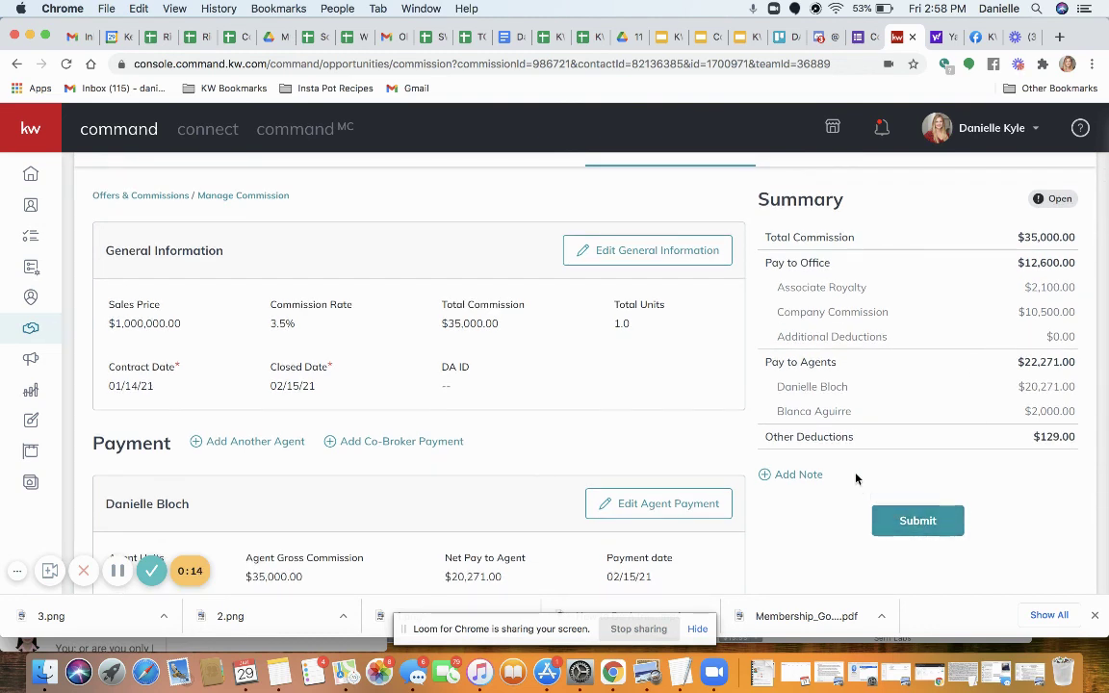
scroll(830, 465, up, 3)
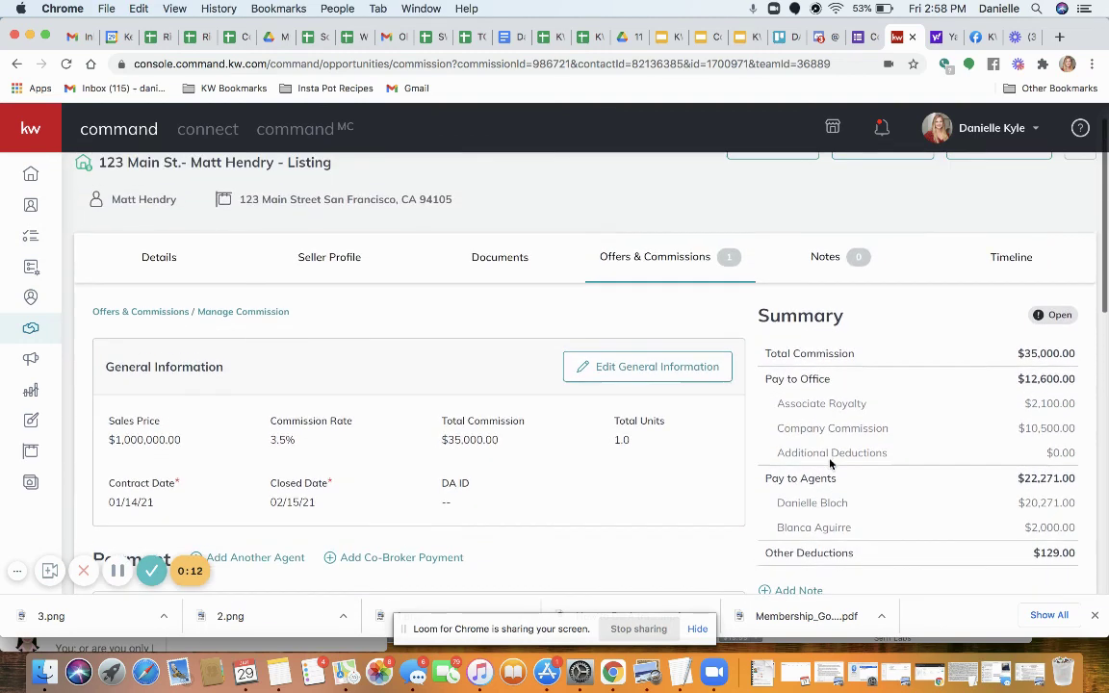
click(154, 258)
scroll(307, 403, down, 6)
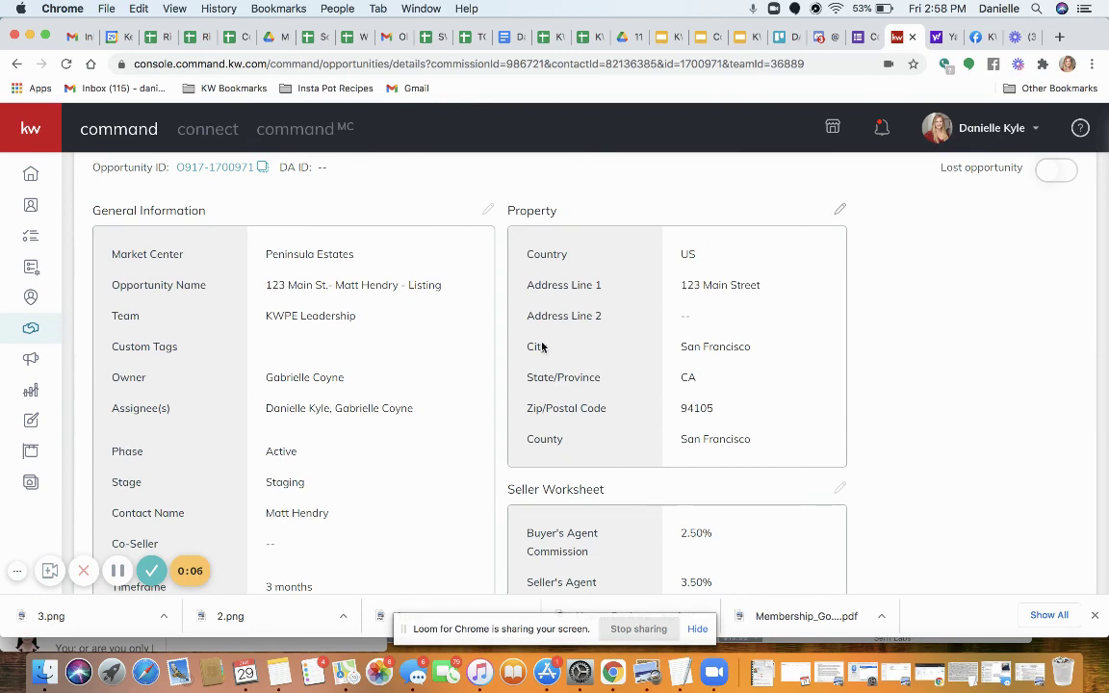
scroll(689, 420, up, 4)
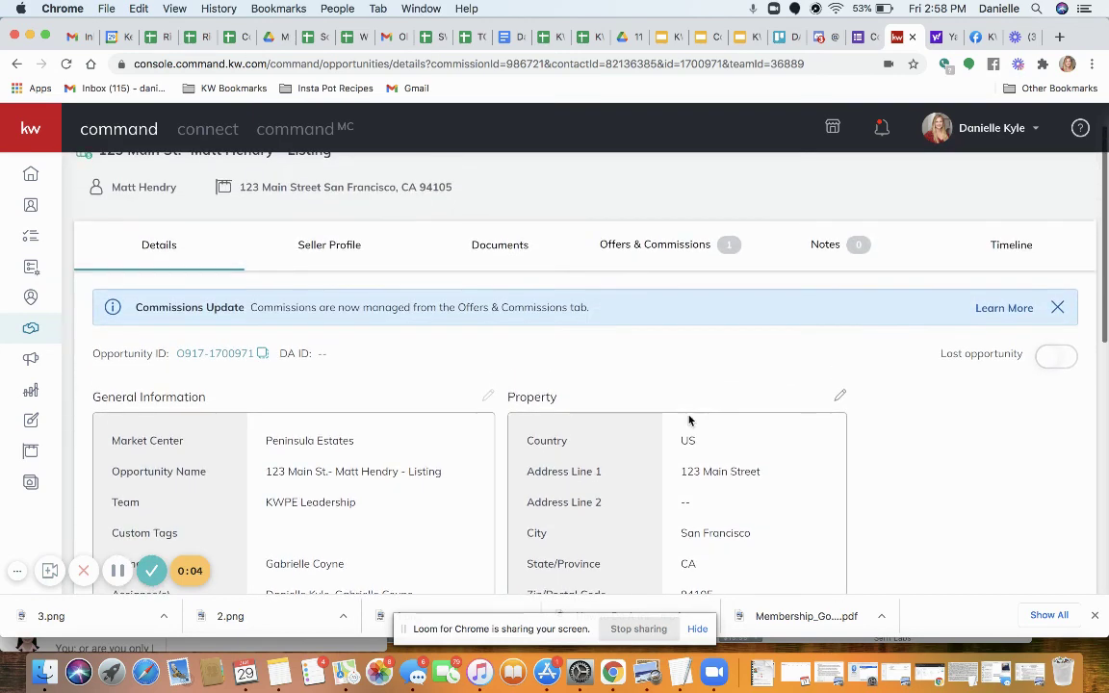